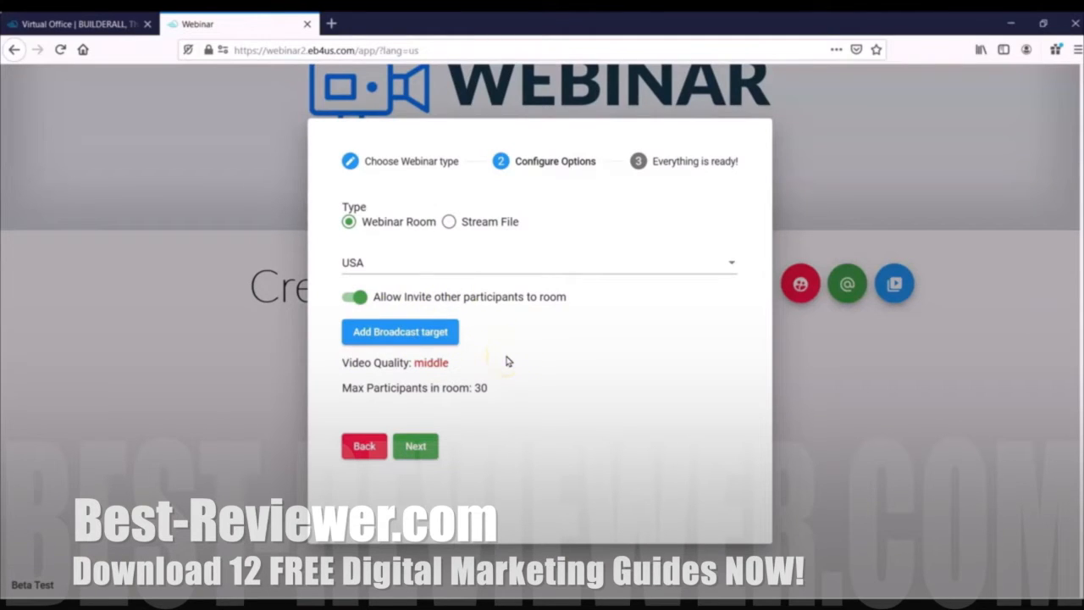
Finish the webinar setup and open the webinar room under the host's name, allowing camera and microphone access.
click(418, 447)
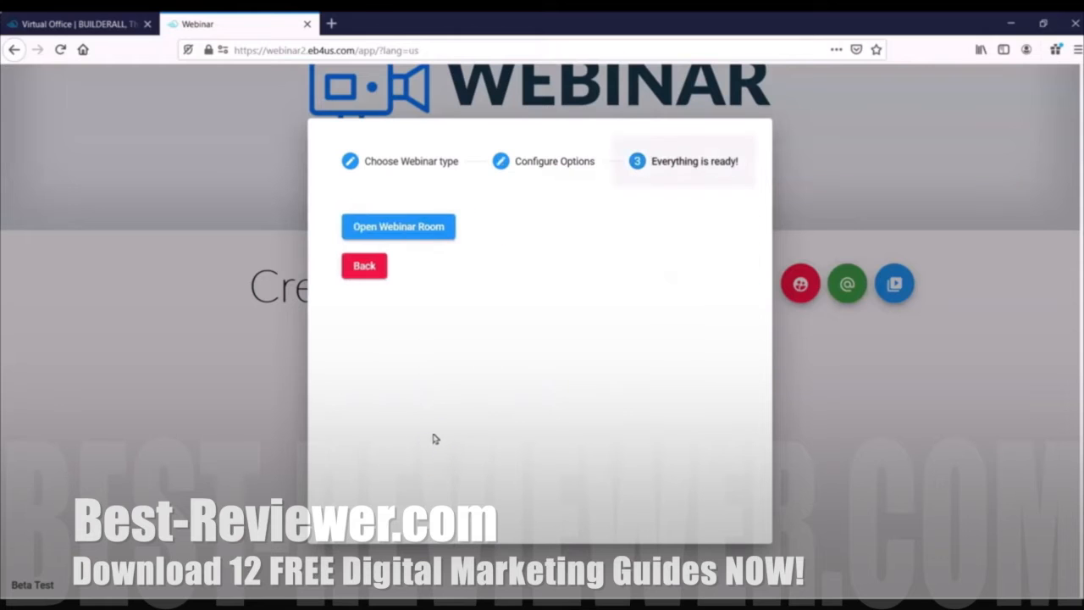
click(416, 230)
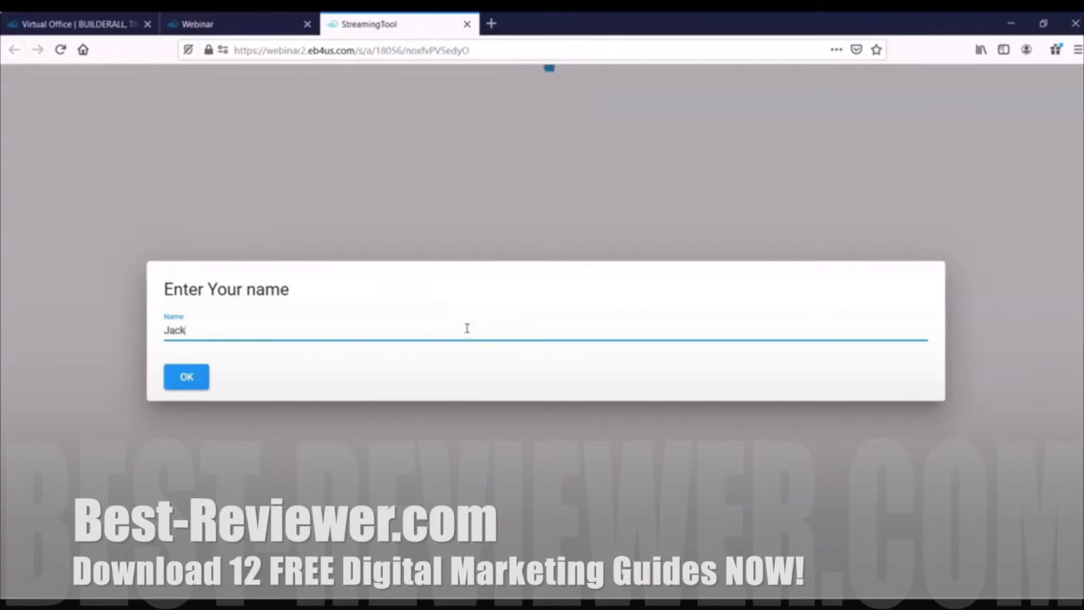
click(186, 376)
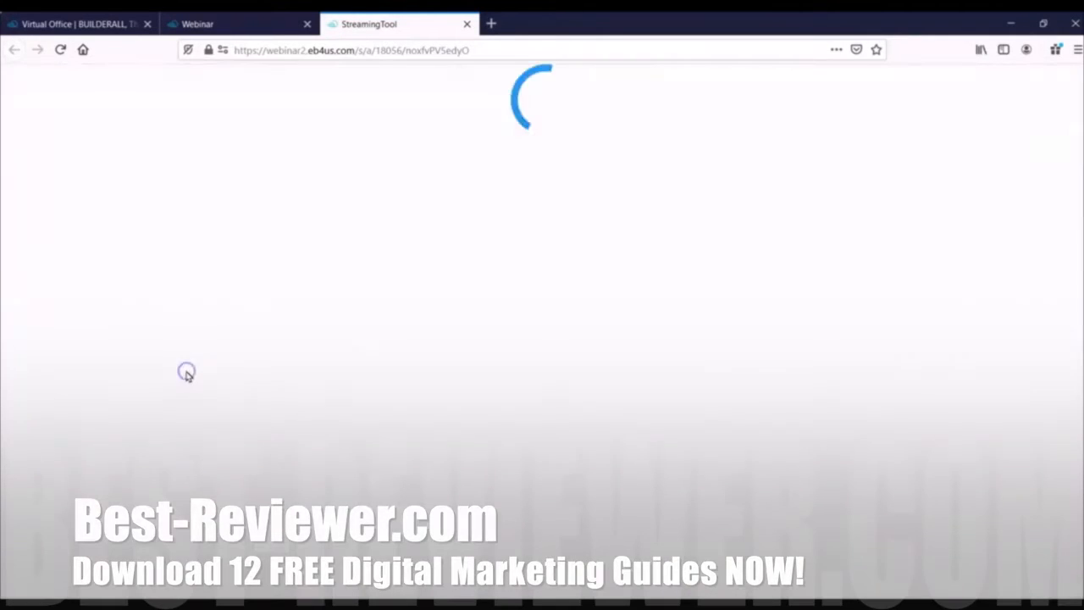
click(291, 225)
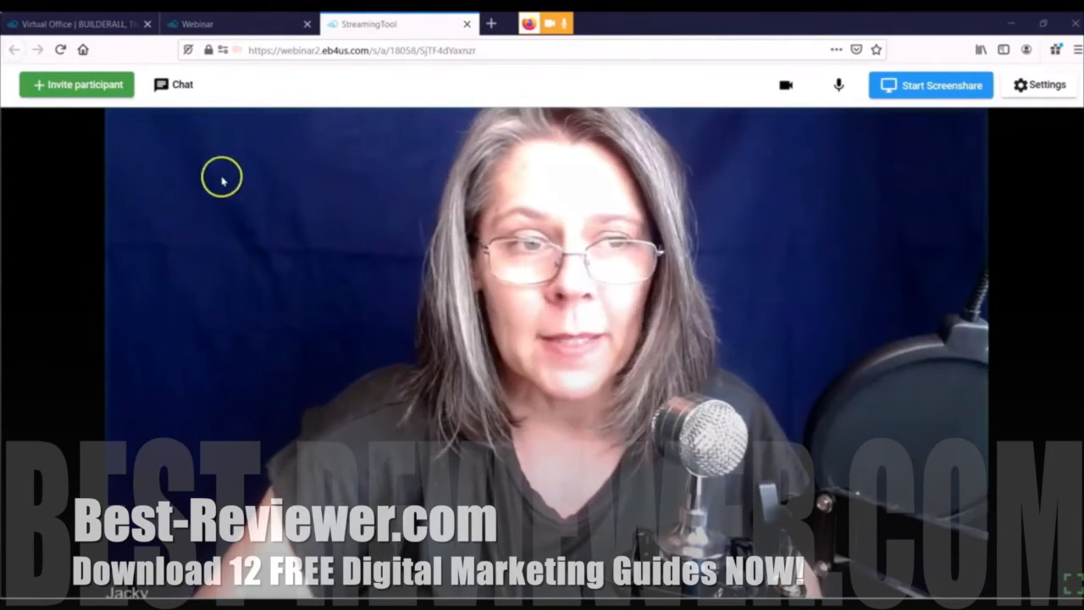
Copy the link for inviting participants to the webinar and close the invitation dialog.
click(91, 88)
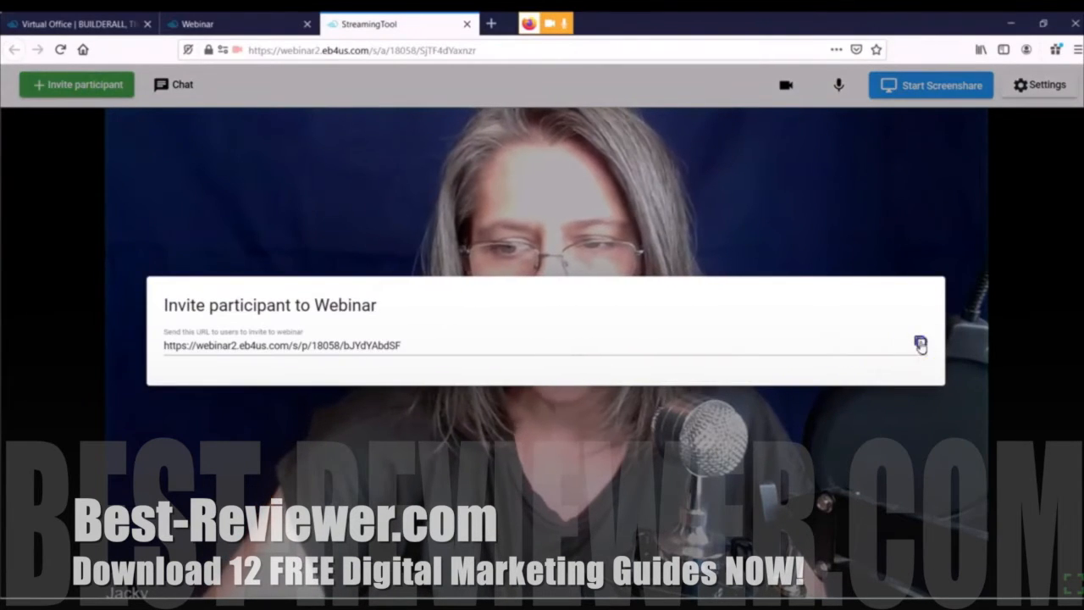
click(920, 343)
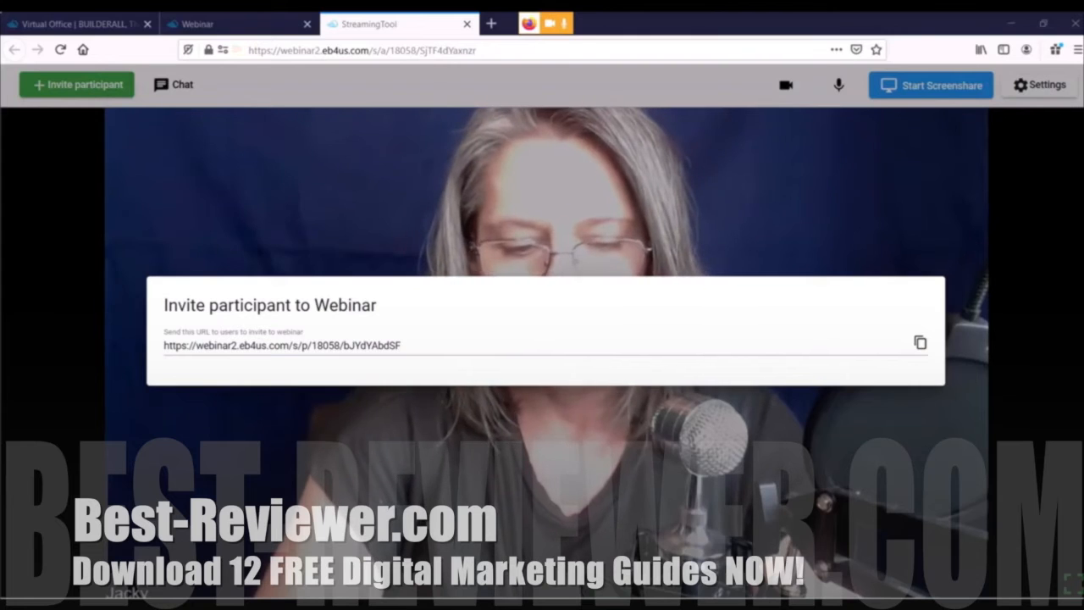
click(787, 213)
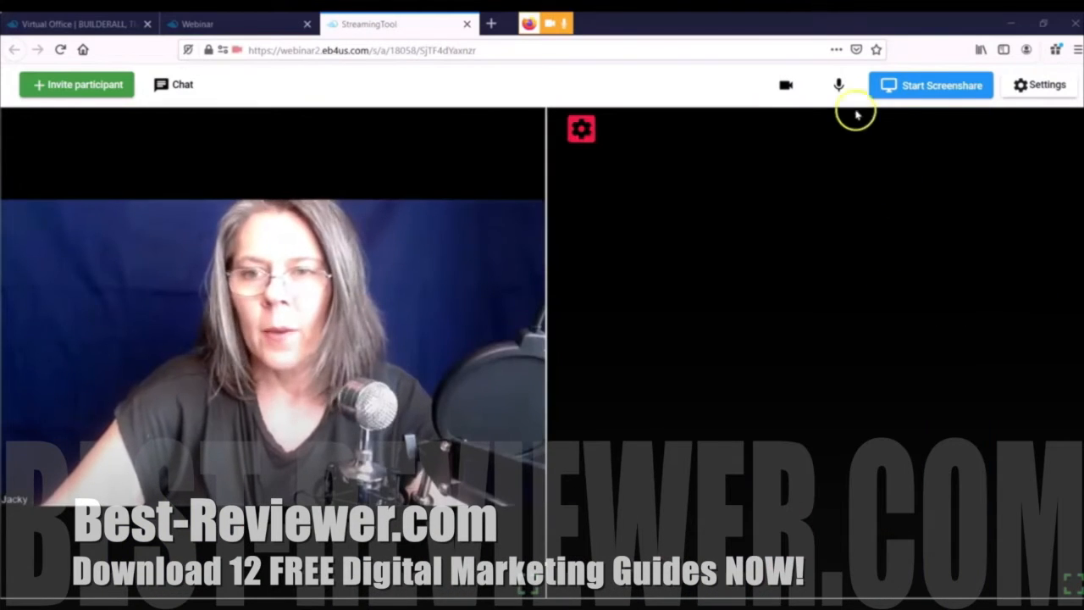
Mute the microphone in the room and view the screensharing themes without choosing one.
click(838, 85)
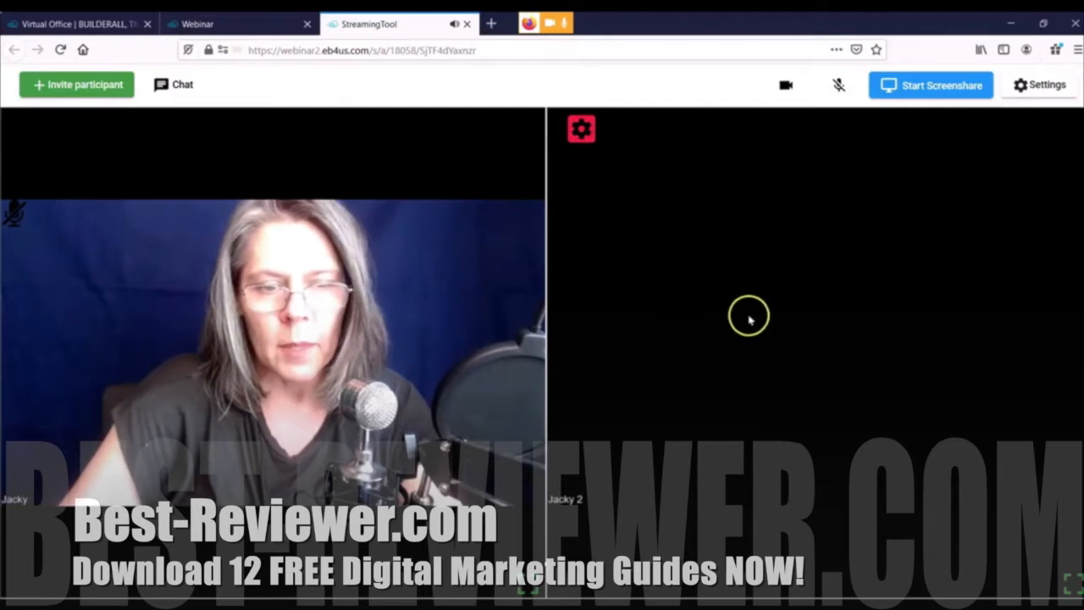
click(915, 90)
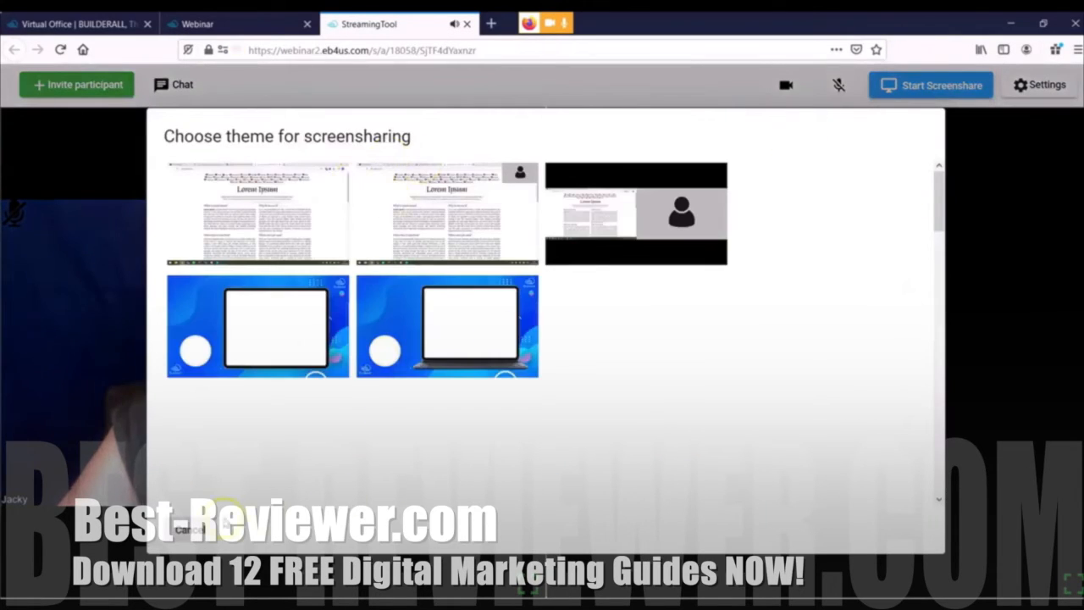
click(203, 529)
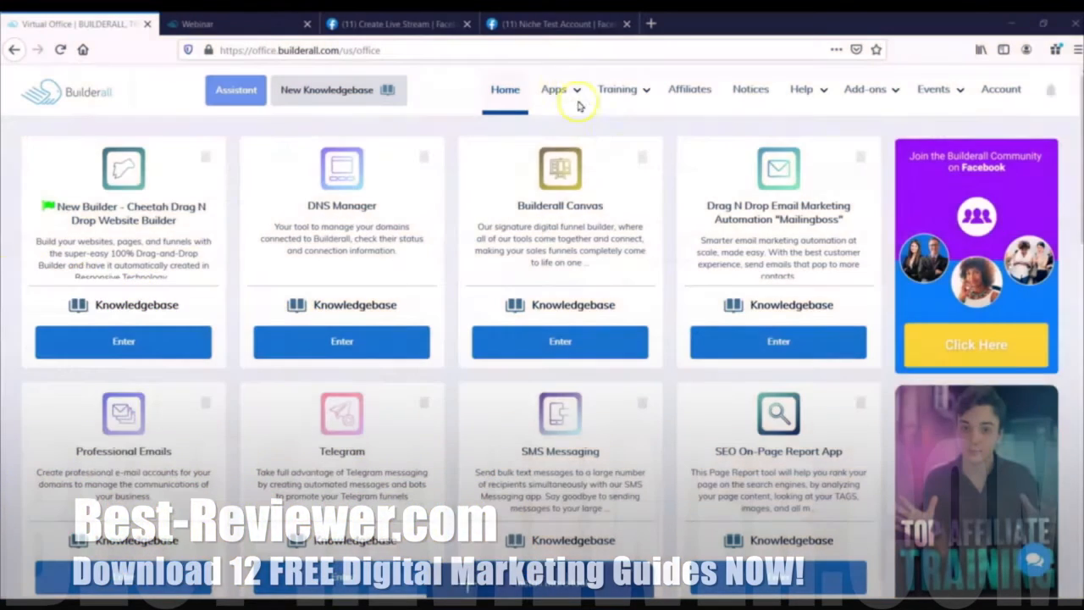
Start a new webinar of type Streaming to YouTube/Facebook OR meeting room and open the form for adding a broadcast target.
click(553, 88)
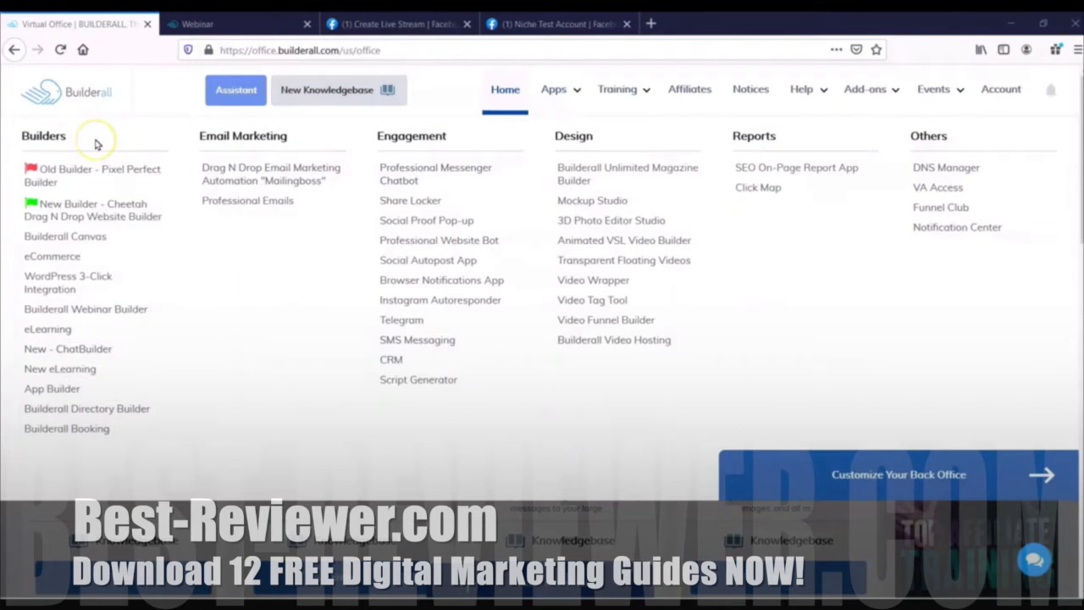
click(109, 311)
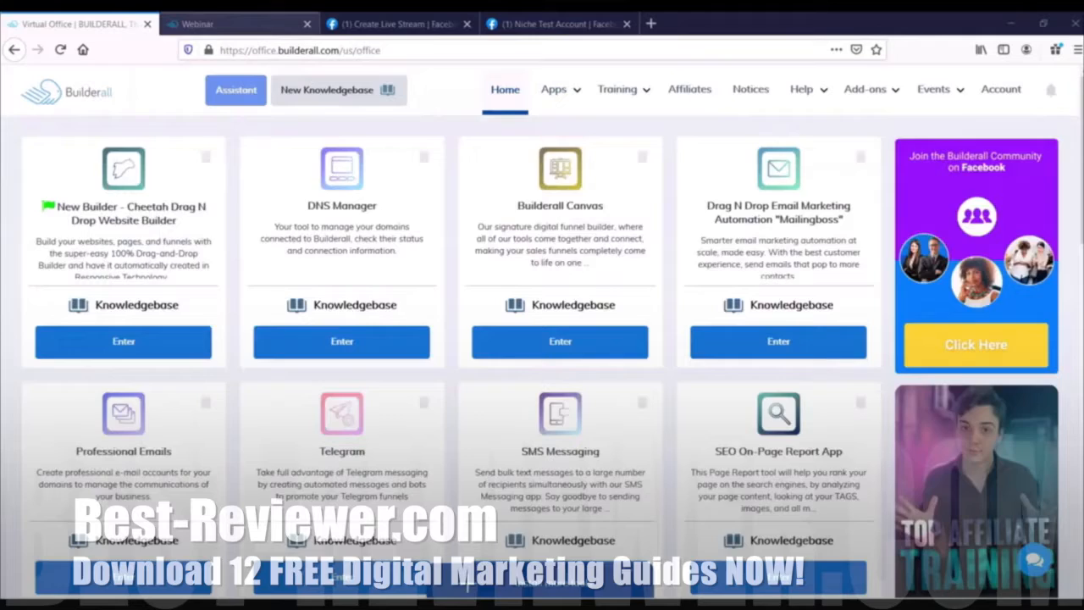
click(231, 24)
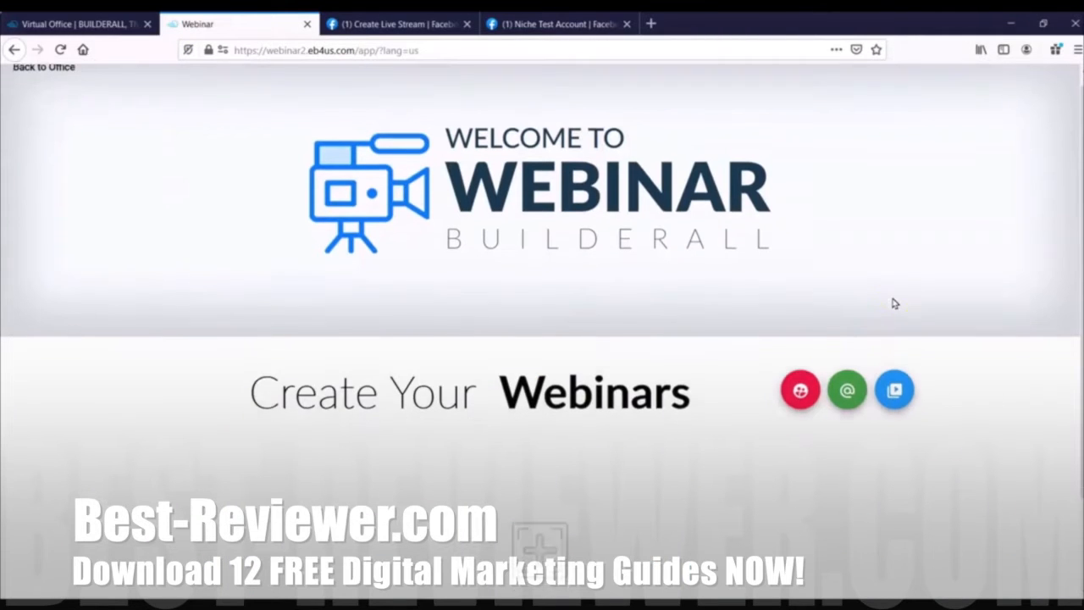
scroll(523, 285, down, 2)
click(536, 483)
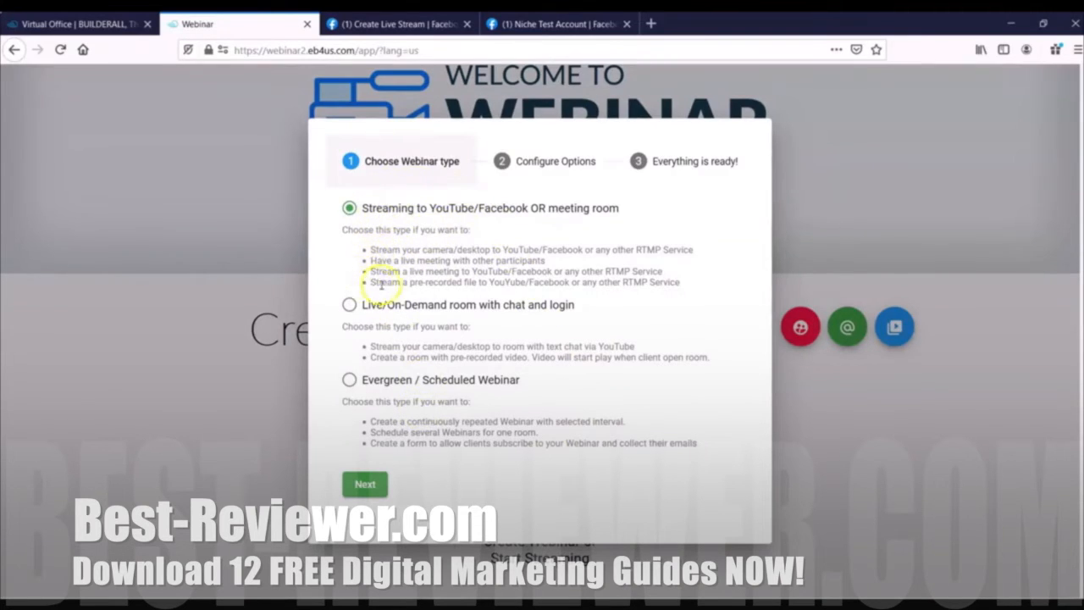
click(363, 484)
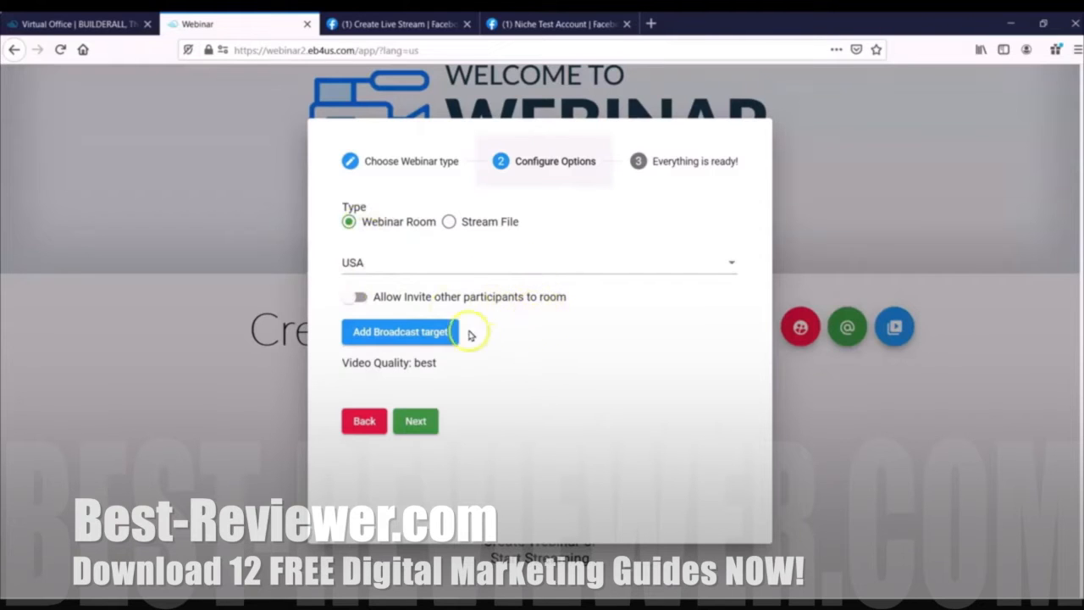
click(404, 333)
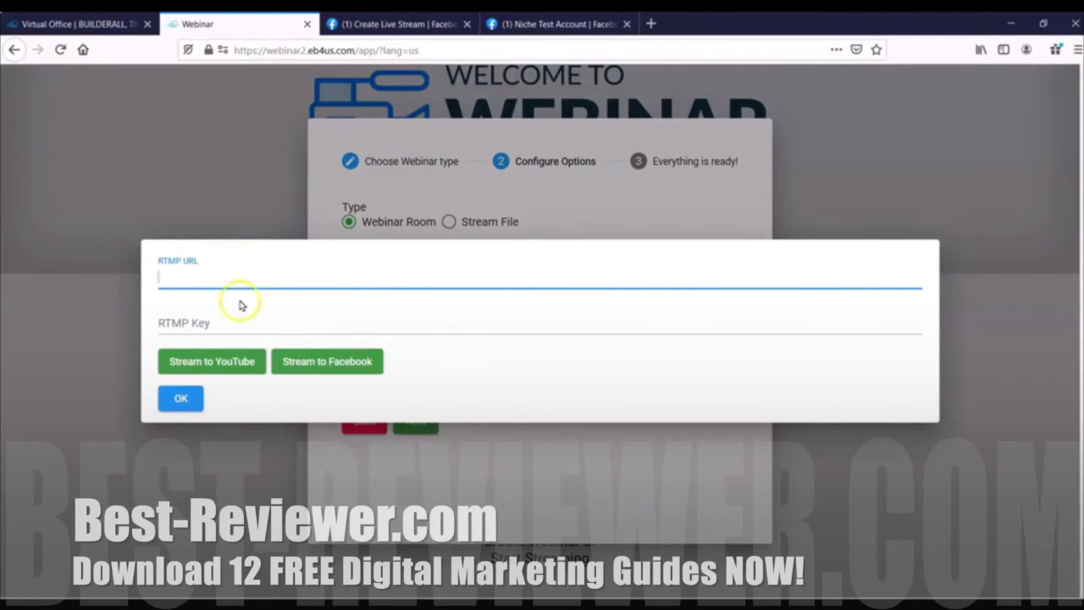
Switch to Facebook and create a live stream shared to the managed page Niche Test Account.
click(373, 25)
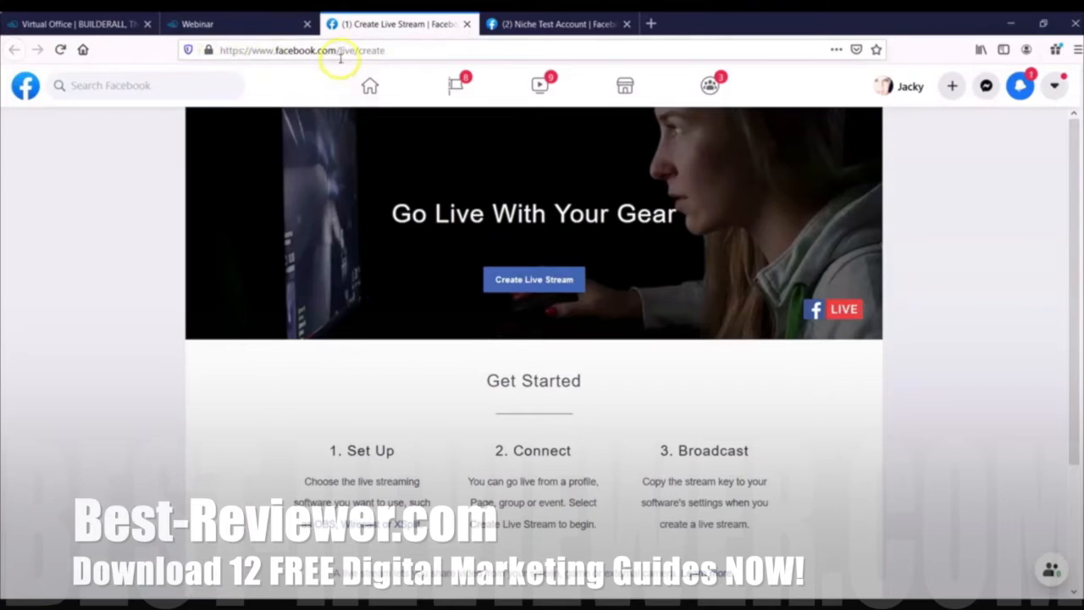
click(514, 279)
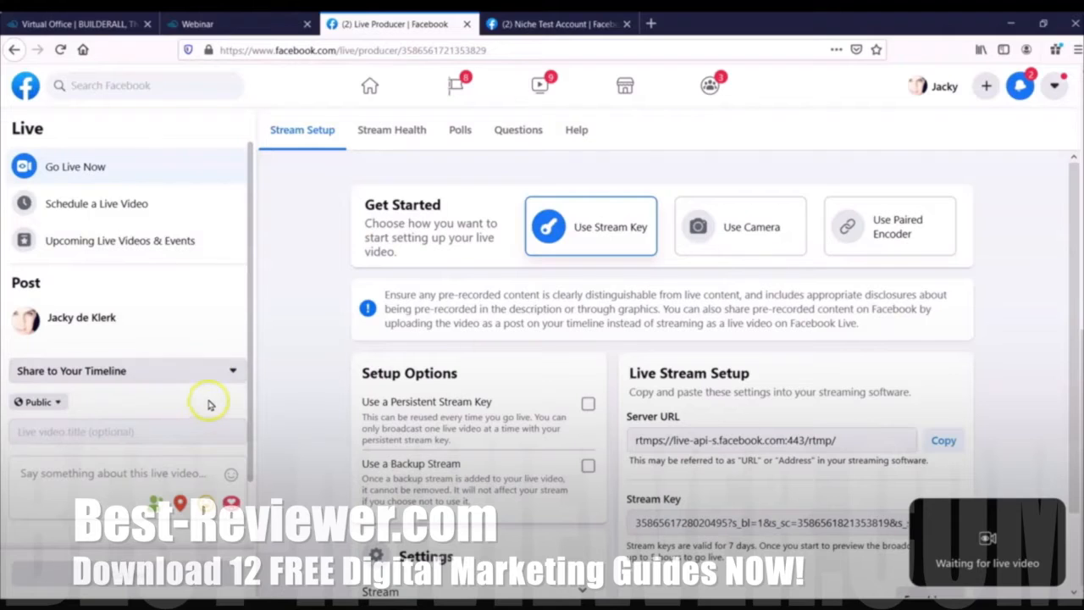
click(233, 372)
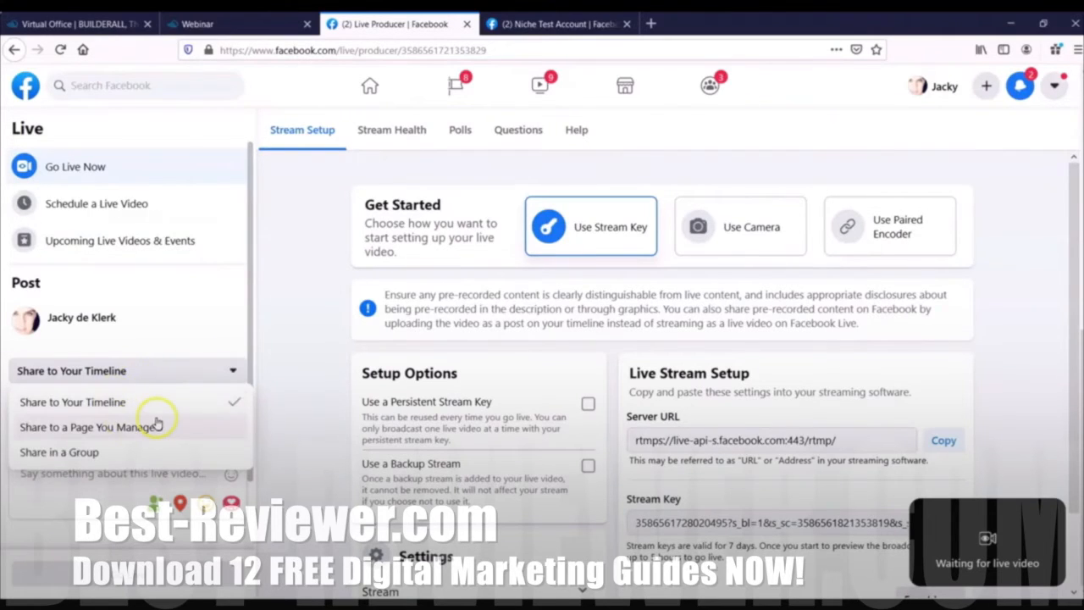
click(102, 426)
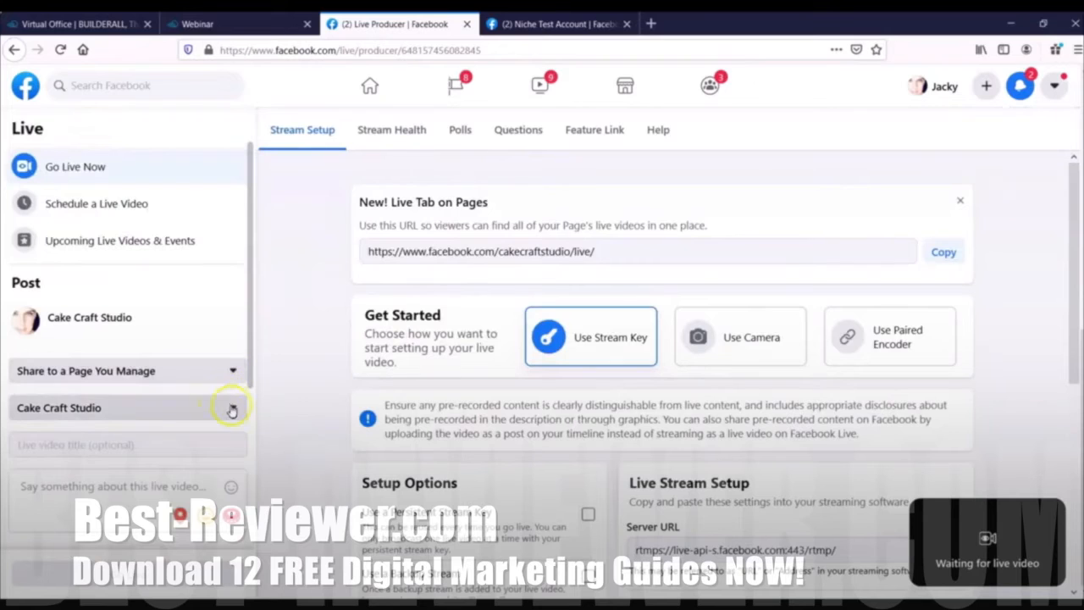
click(233, 407)
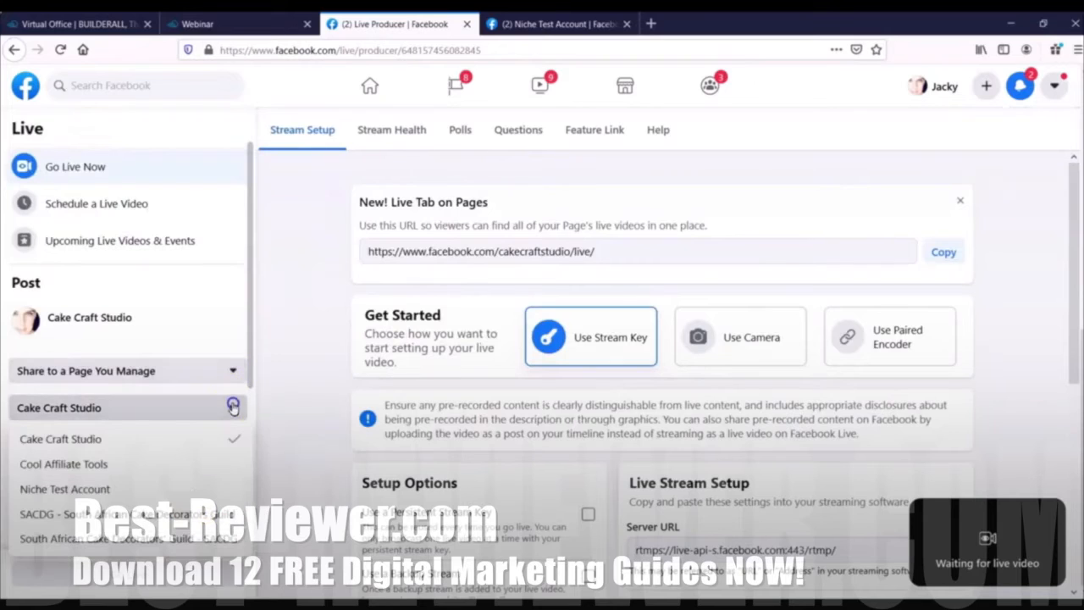
click(85, 488)
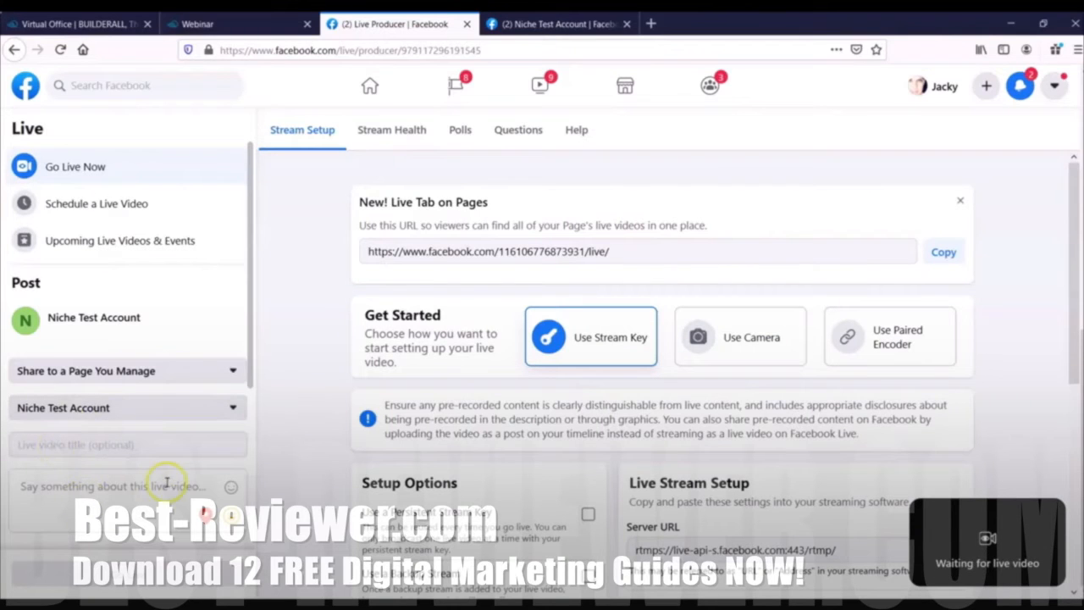
Copy the live stream's server URL from Facebook into the RTMP URL of the webinar's broadcast target.
scroll(774, 350, down, 4)
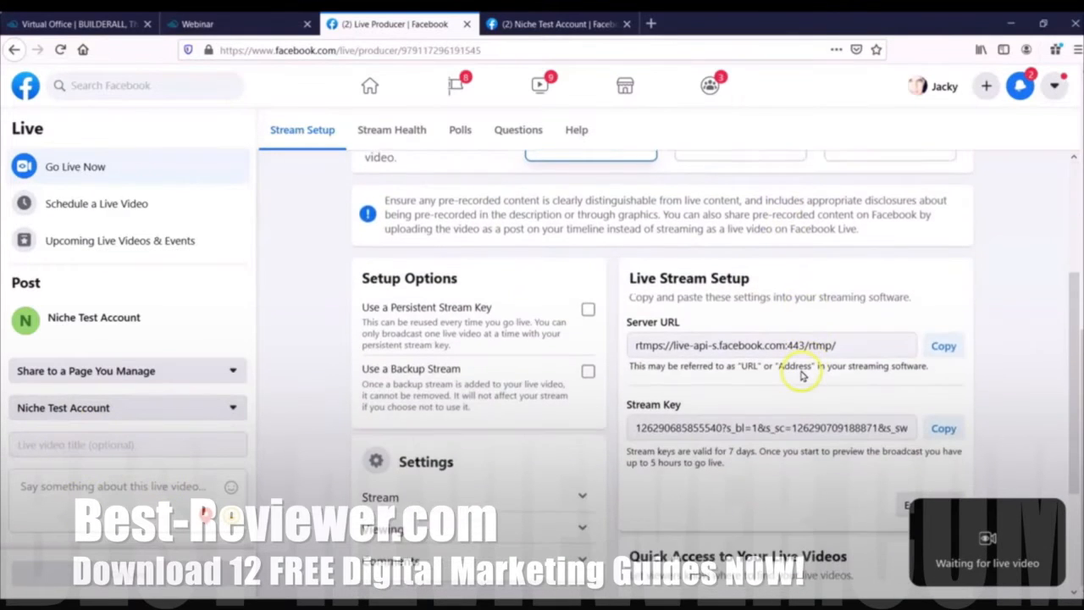
scroll(801, 376, down, 1)
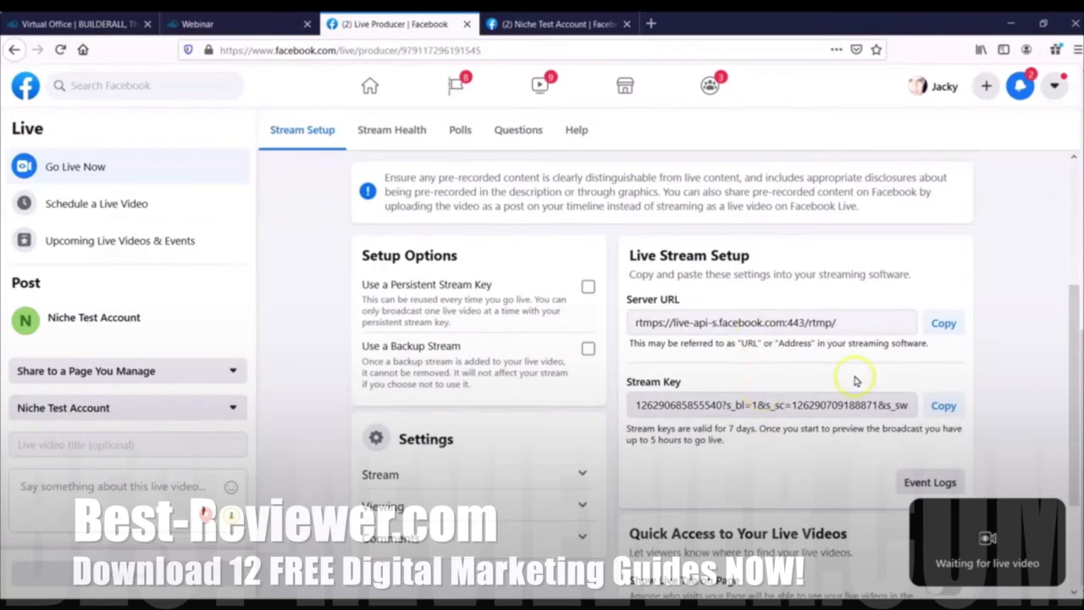
click(230, 23)
right_click(213, 273)
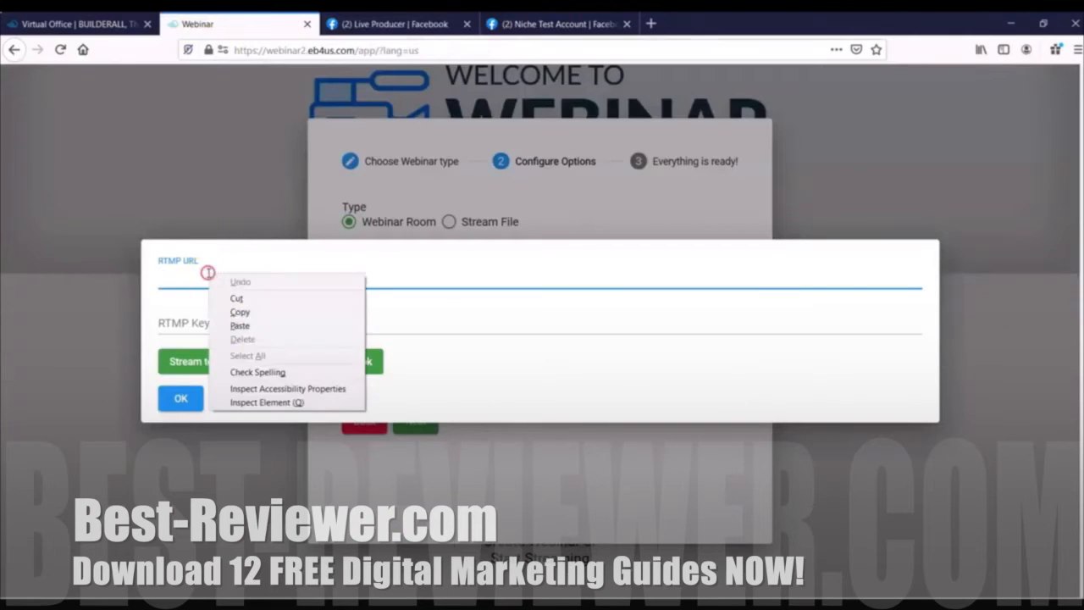
click(248, 321)
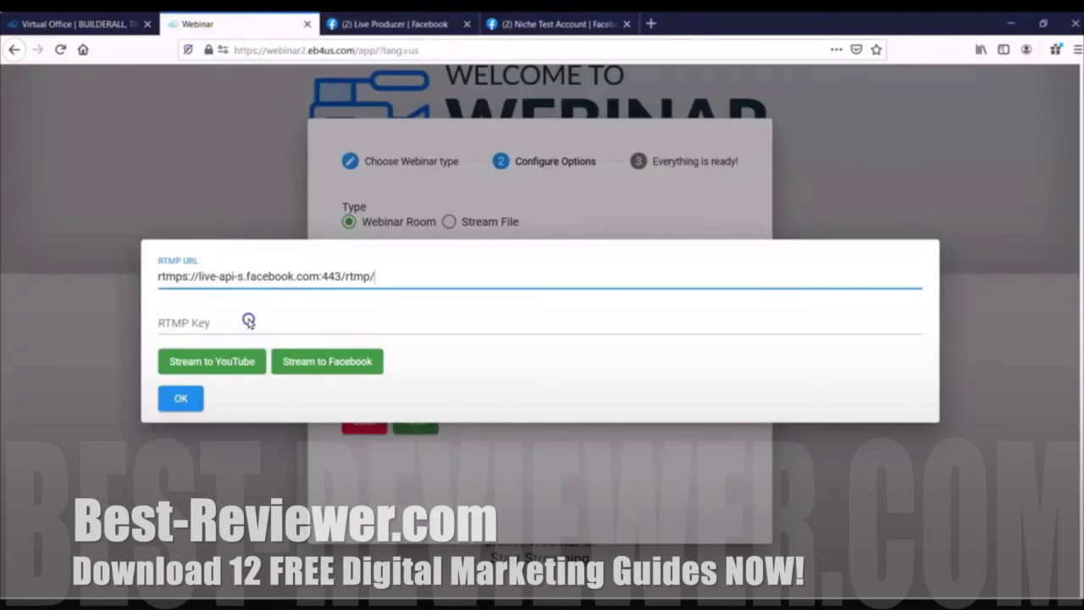
Copy the Facebook stream key into the RTMP Key of the broadcast target and add the target to the webinar.
click(417, 24)
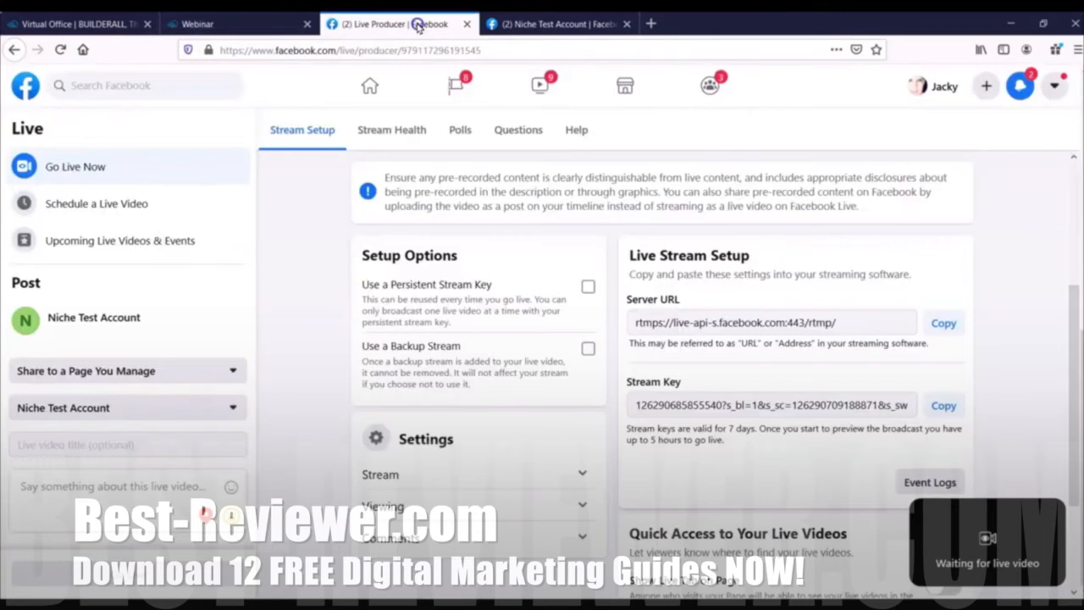
click(940, 405)
click(254, 25)
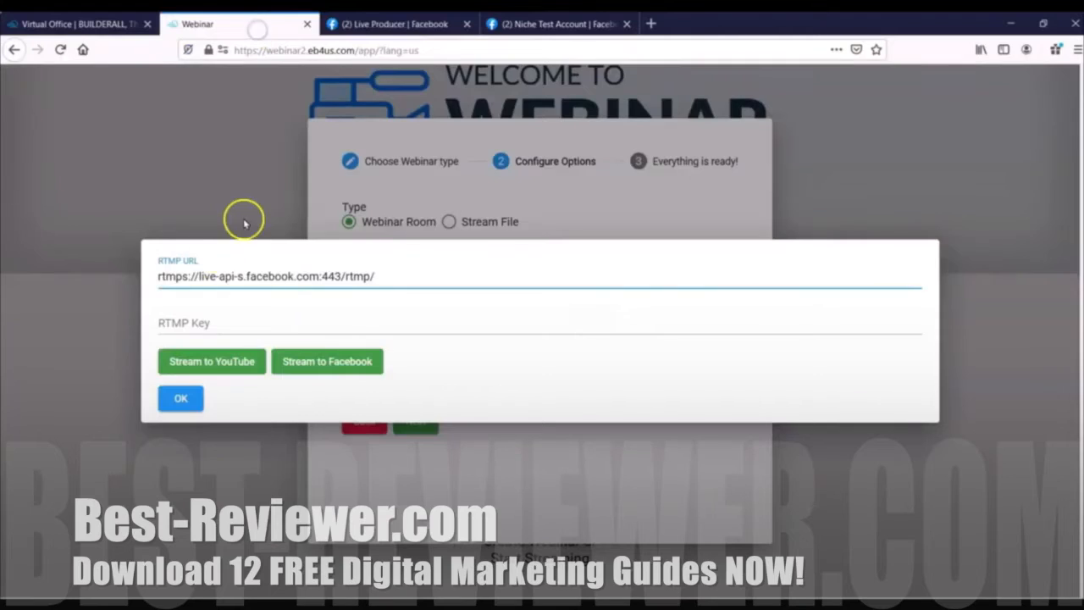
click(176, 316)
right_click(176, 316)
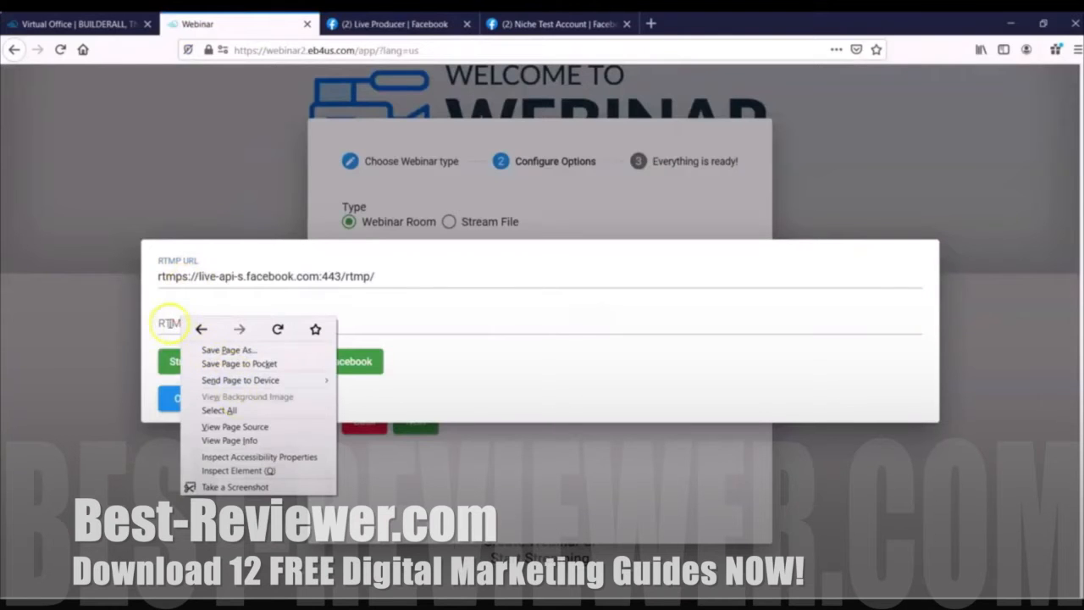
click(170, 324)
right_click(169, 324)
click(209, 372)
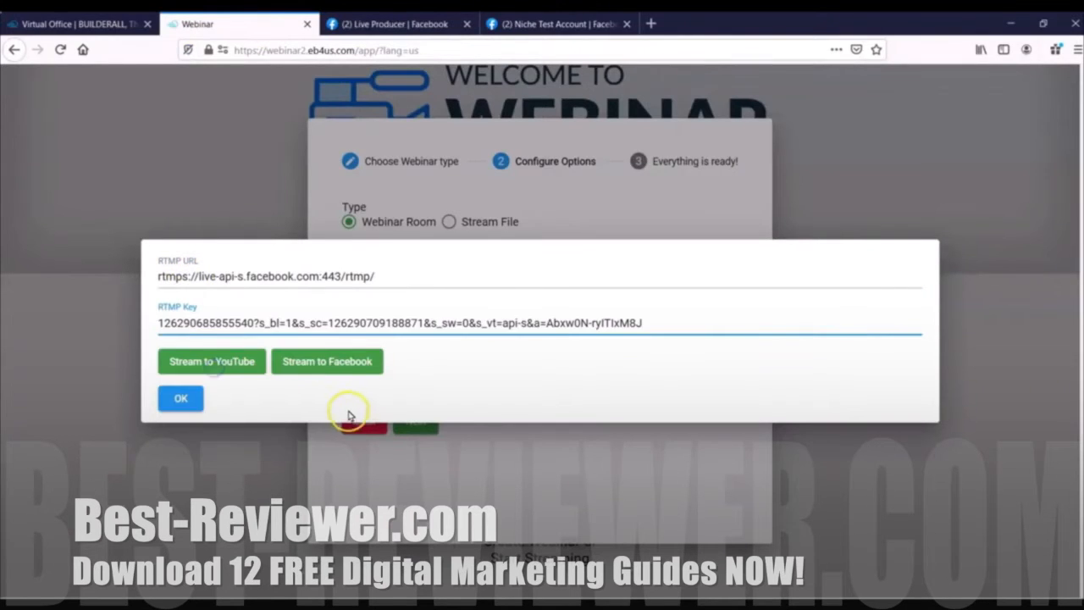
click(348, 411)
click(183, 399)
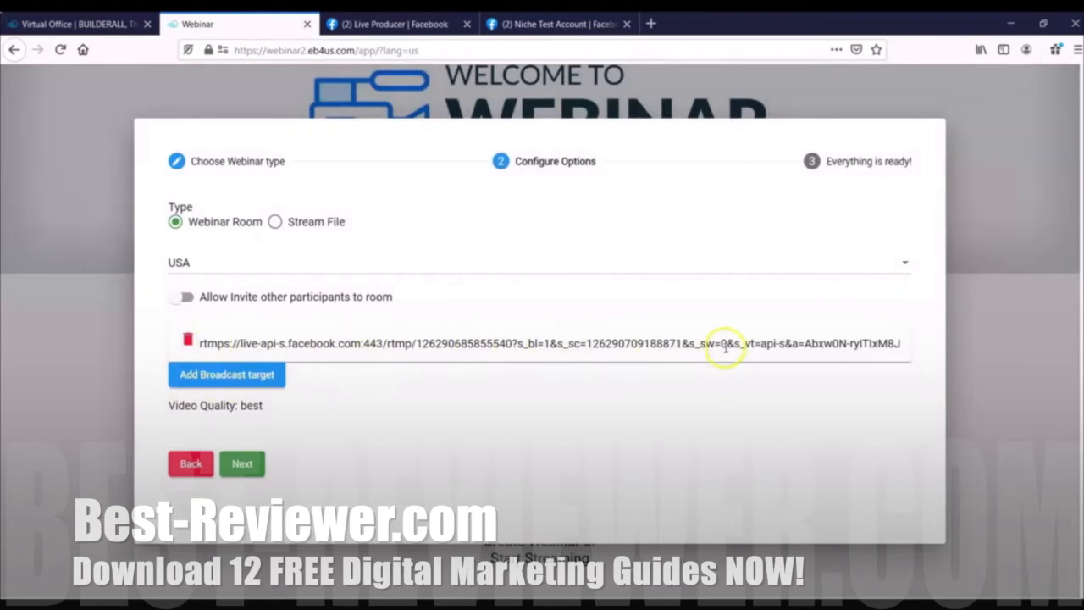
Accept the broadcast configuration and open its webinar room with the host's name entered and camera and microphone allowed.
click(262, 470)
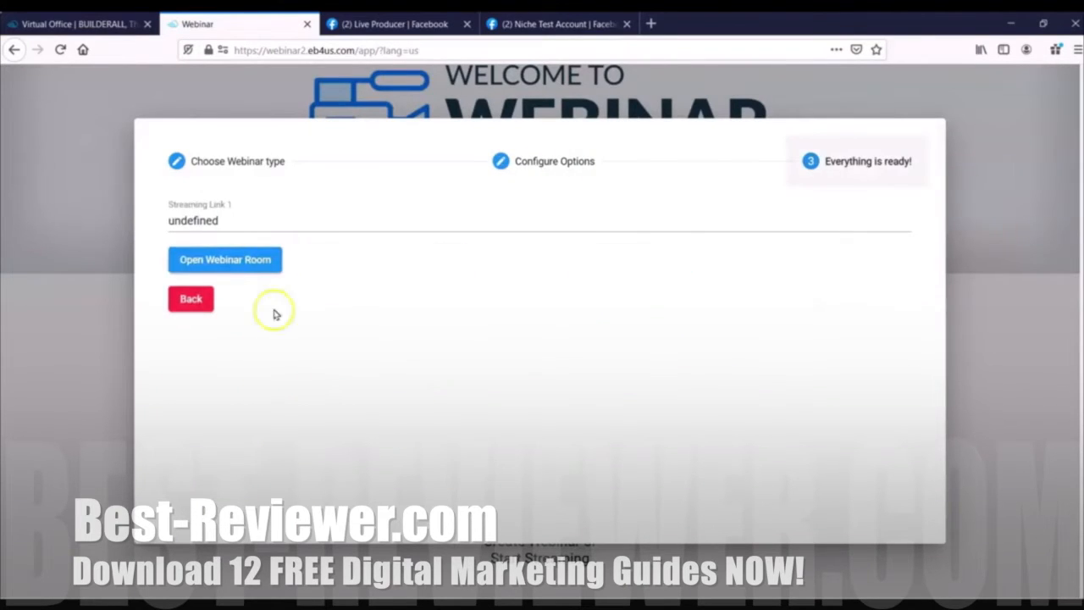
click(235, 267)
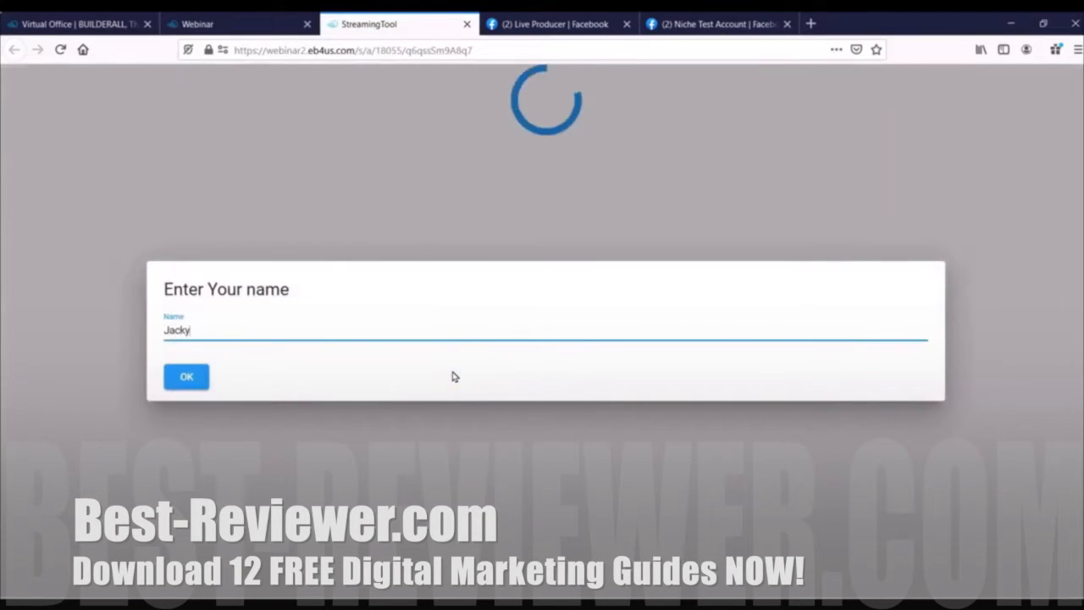
click(194, 376)
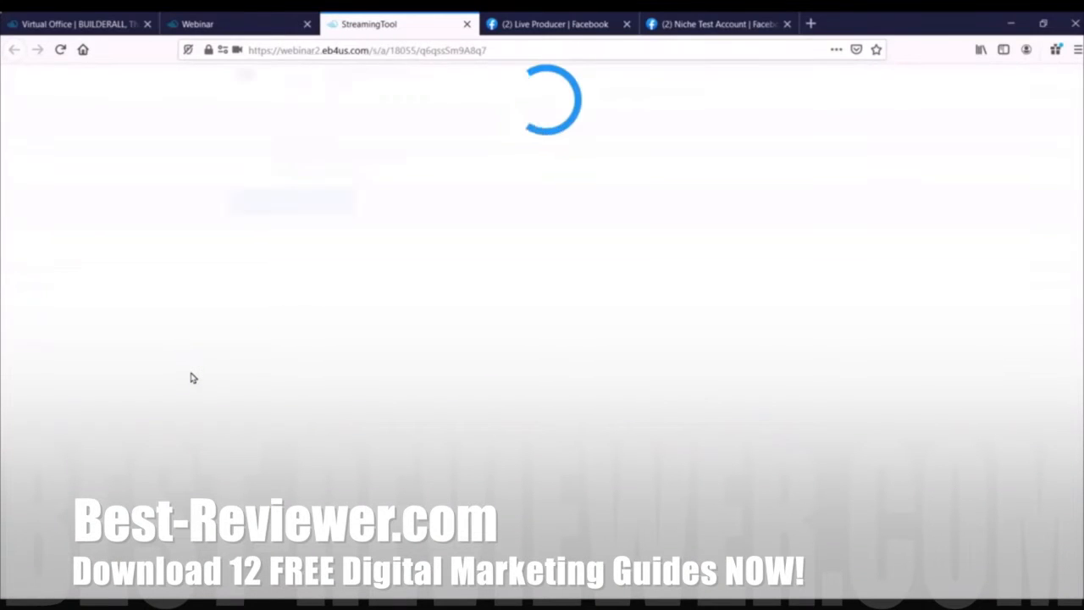
click(278, 209)
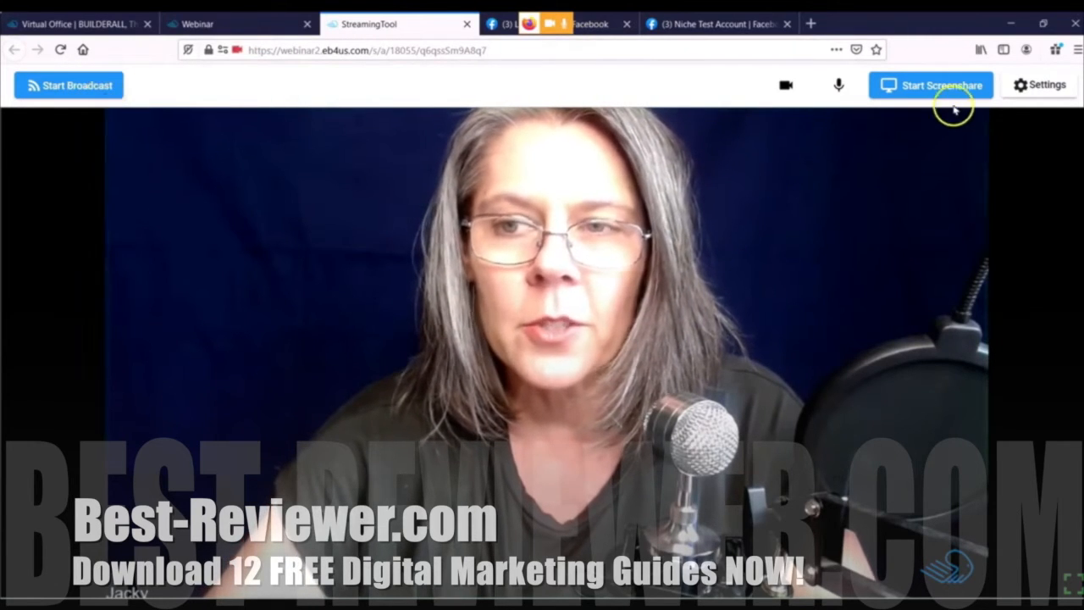
Start a screenshare in the webinar room using the pink-purple floral theme with a desktop monitor frame.
click(905, 88)
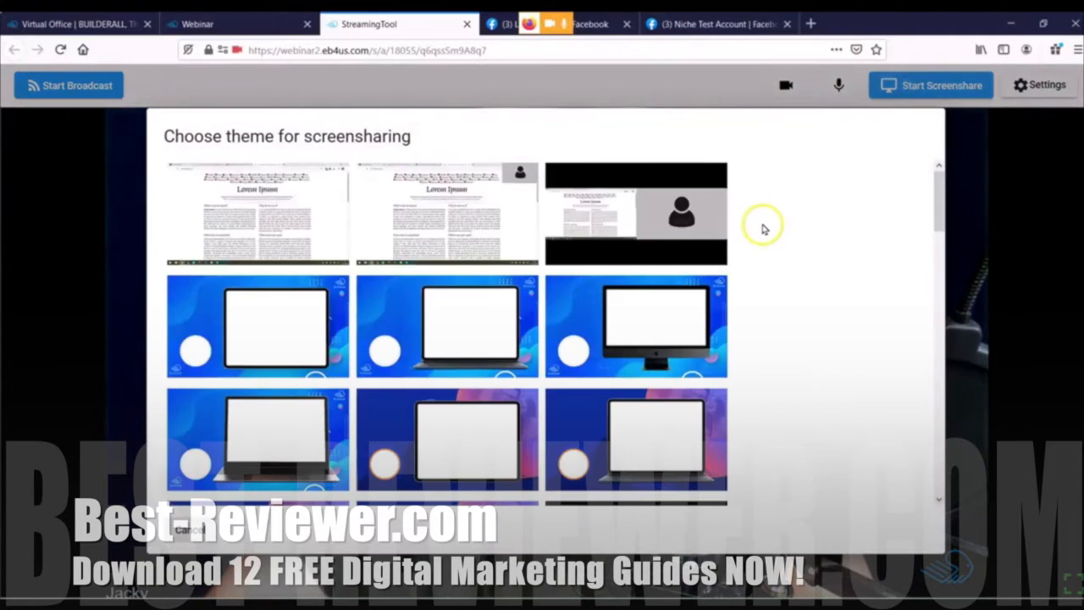
scroll(487, 254, down, 5)
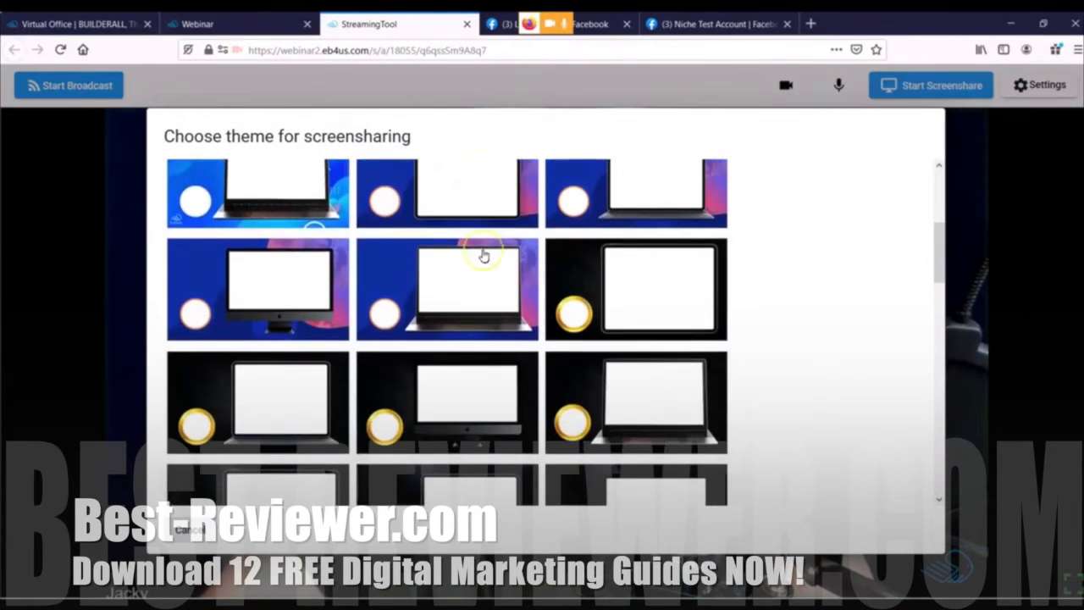
scroll(482, 254, down, 6)
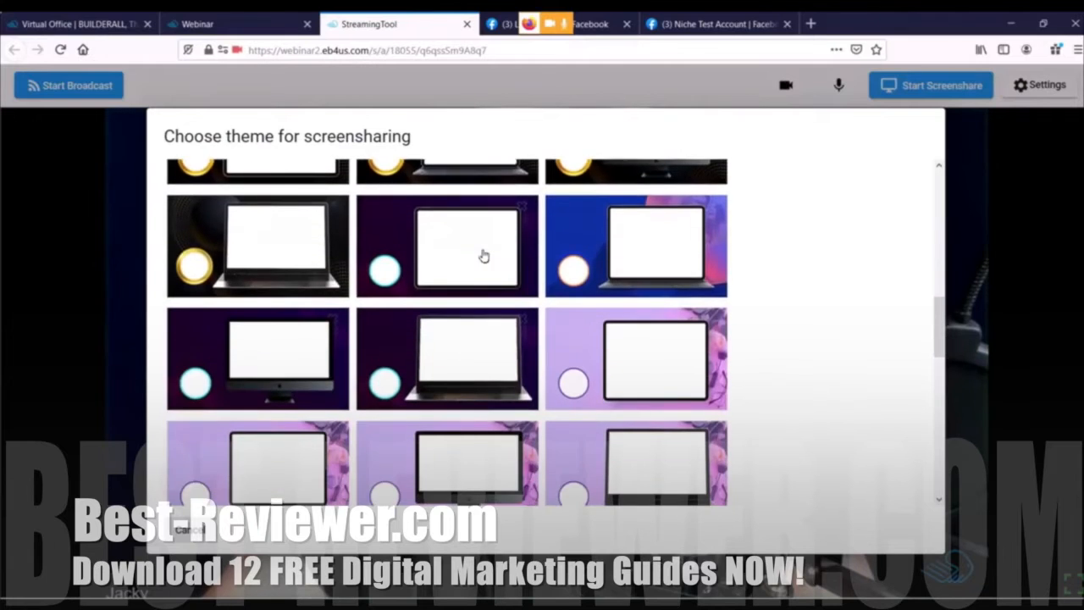
scroll(484, 255, down, 5)
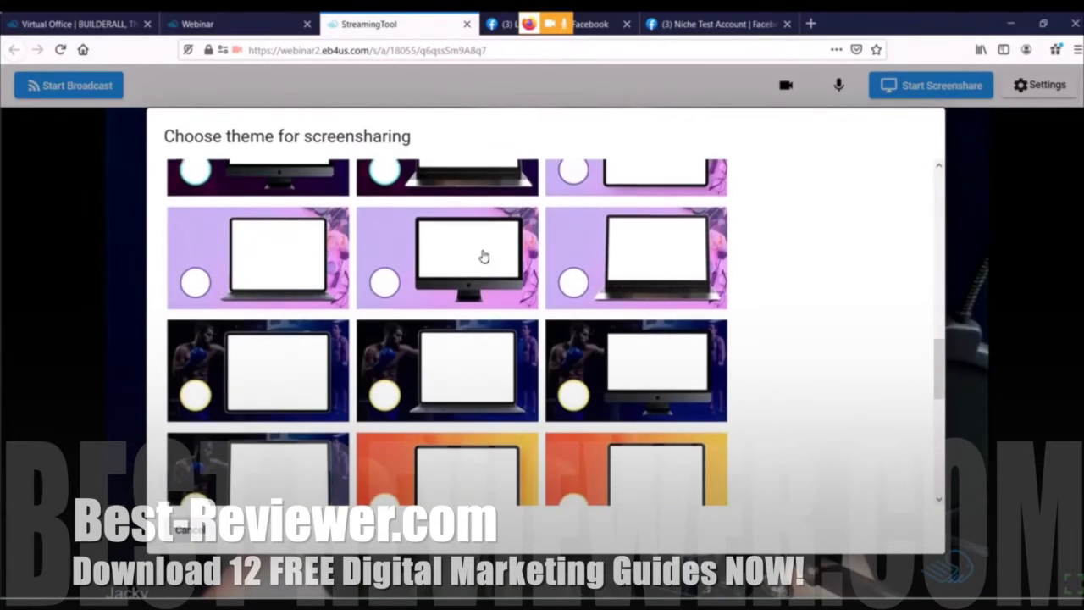
scroll(483, 254, up, 3)
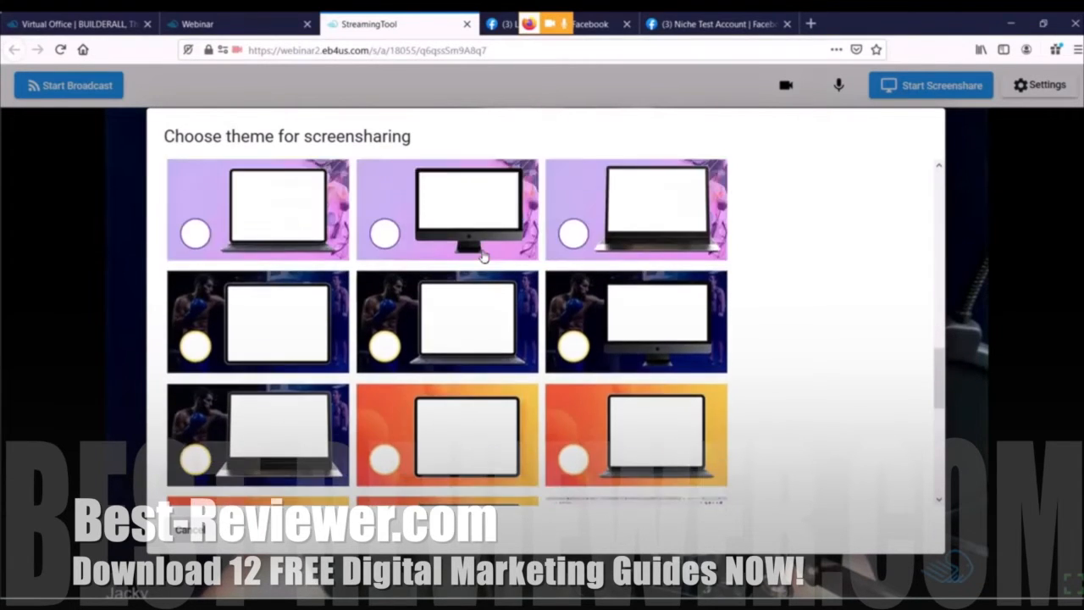
click(446, 287)
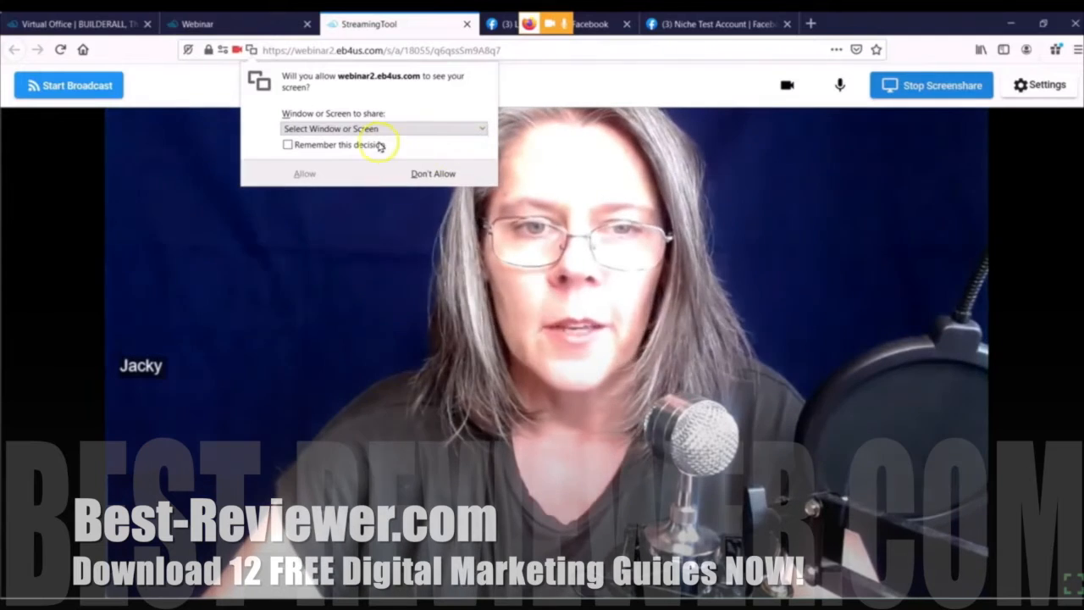
Choose Screen 2 as the screen to share and allow the webinar room to show it.
click(479, 128)
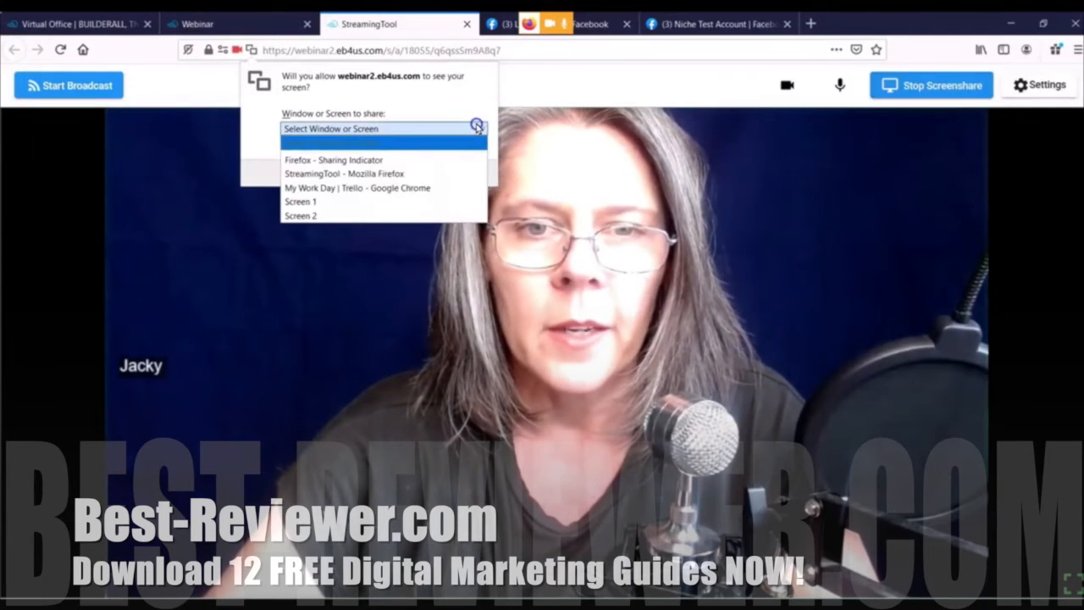
click(315, 215)
click(317, 312)
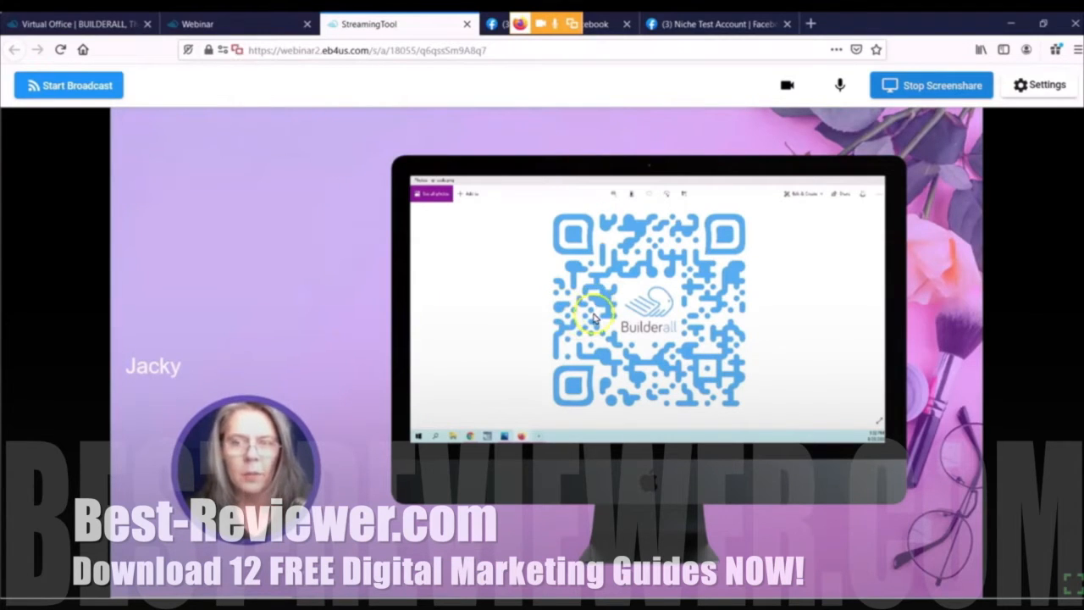
Start the webinar room's broadcast and go live on Facebook without adding a title.
click(95, 88)
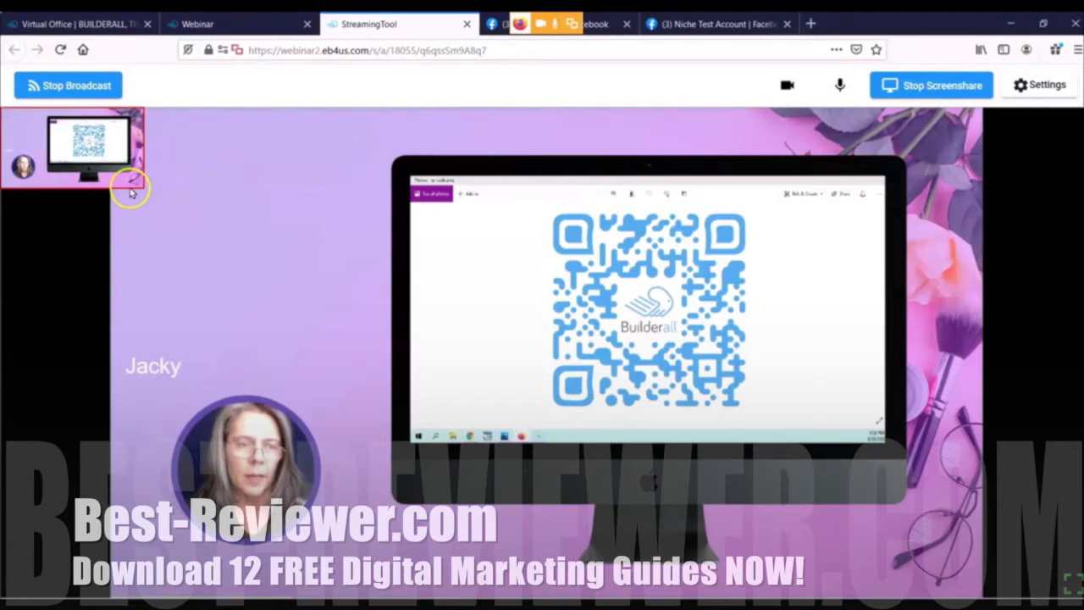
click(608, 23)
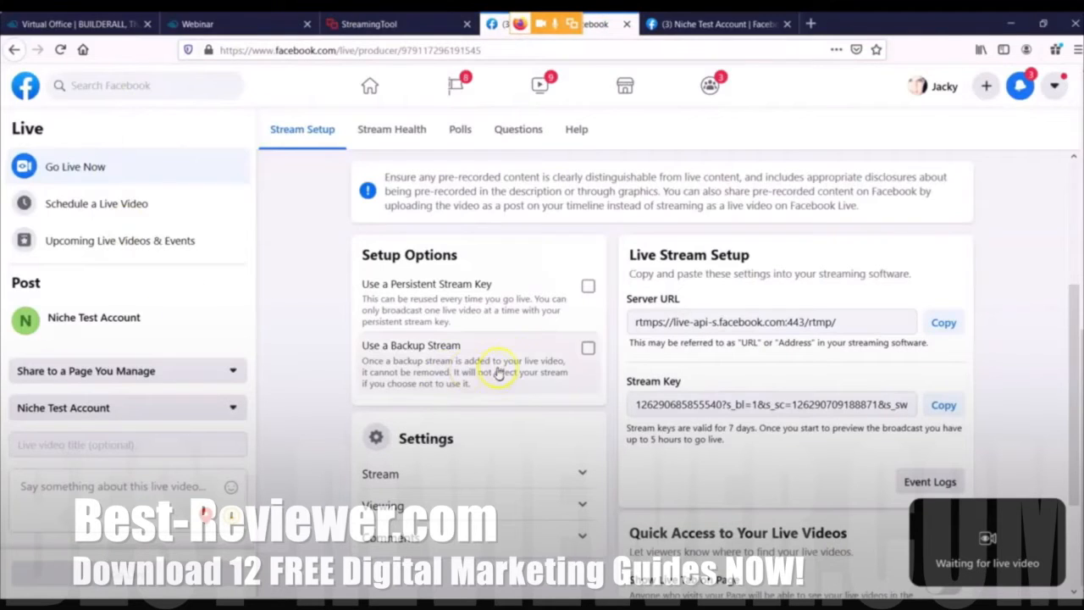
mouse_move(941, 539)
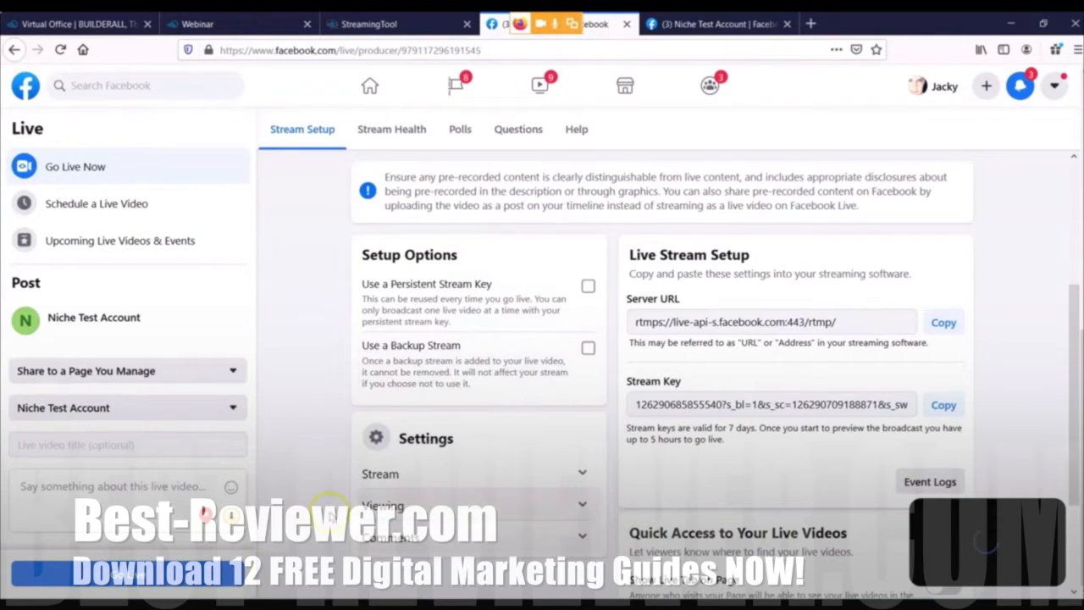
click(148, 576)
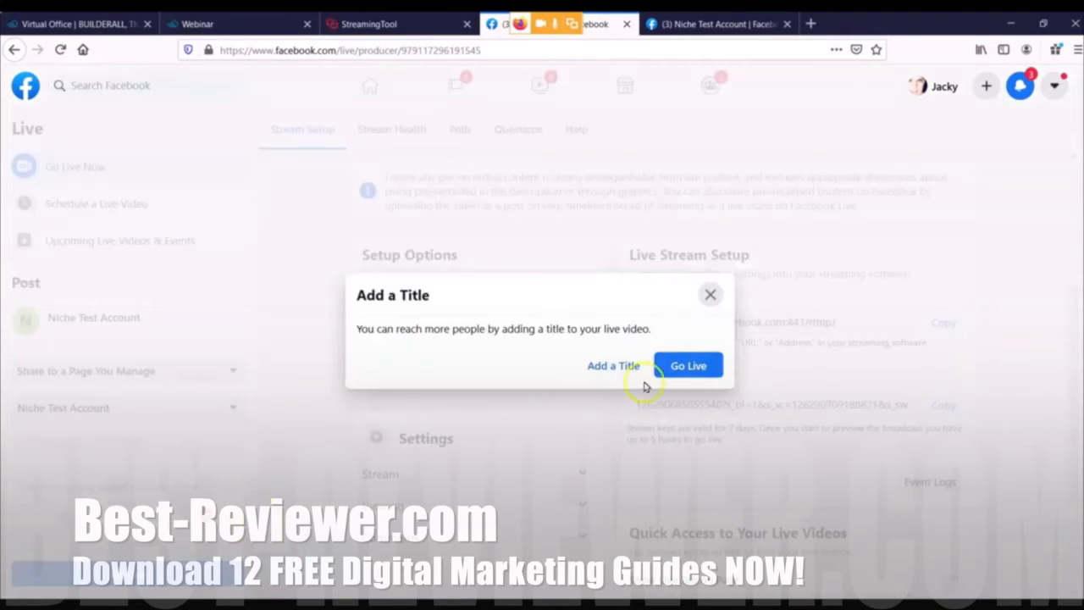
click(516, 468)
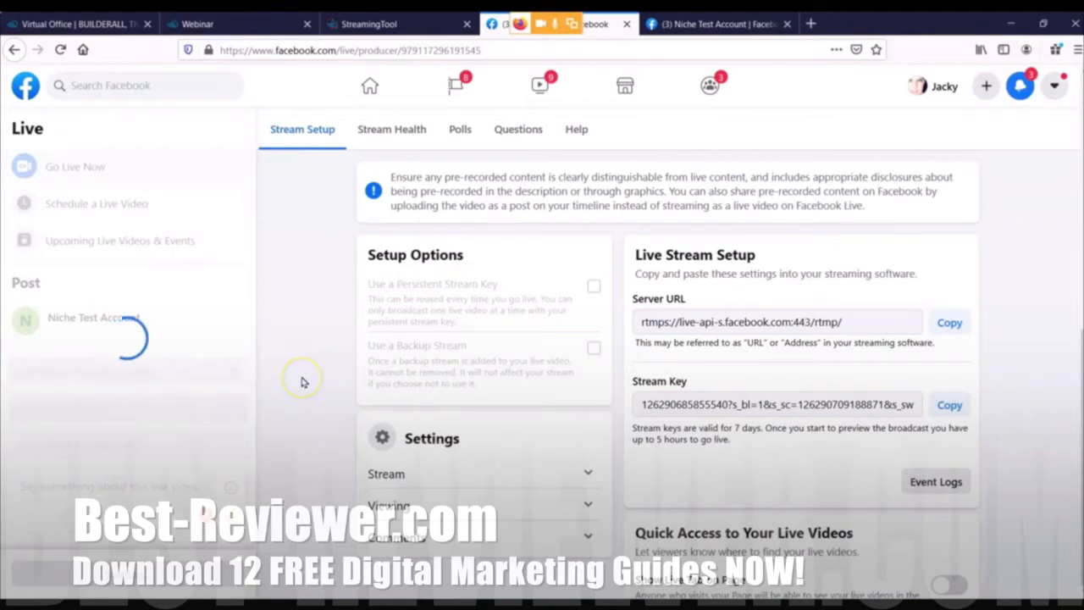
Check the broadcast in the webinar room, the Facebook live producer and the live post on the Niche Test Account page.
click(365, 24)
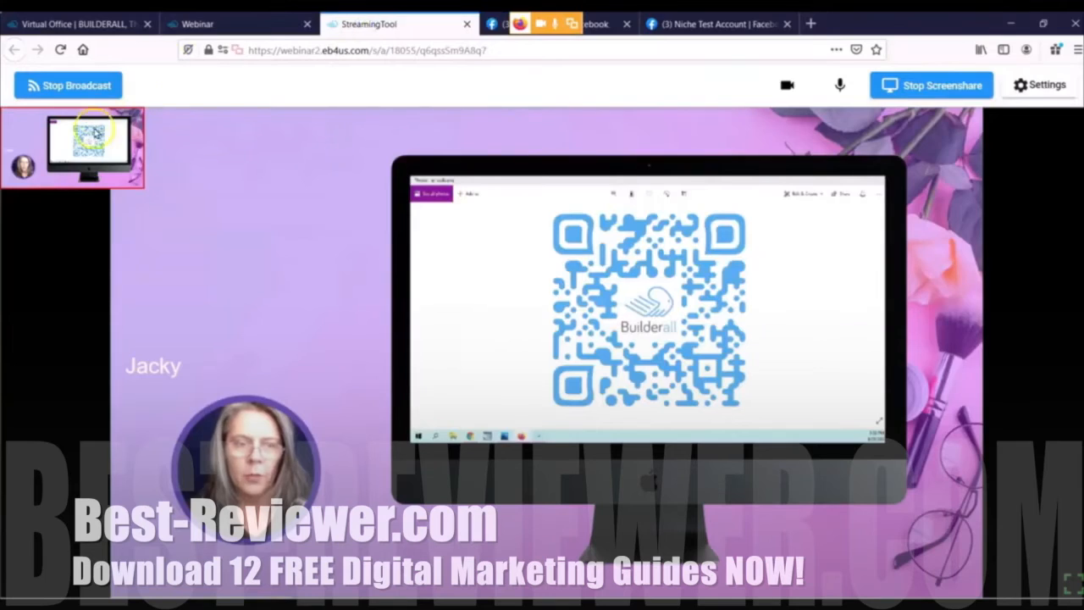
click(598, 23)
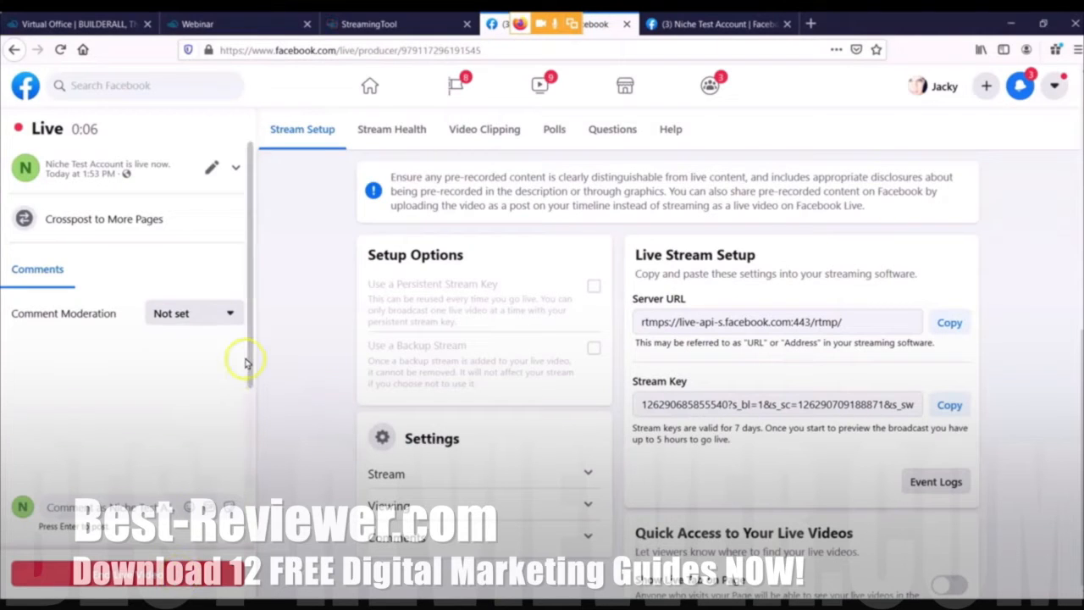
click(682, 25)
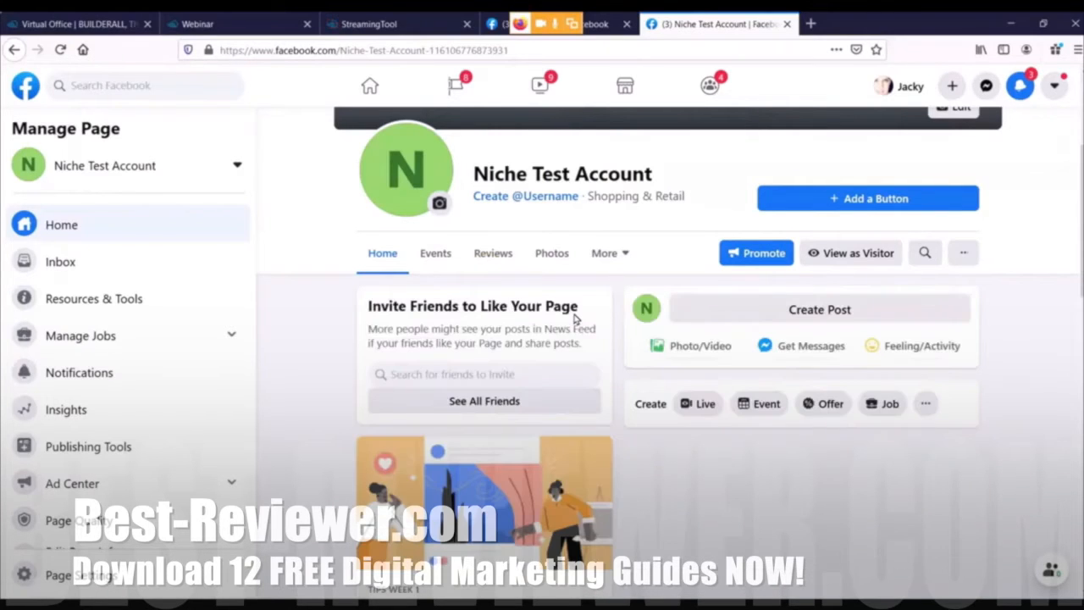
scroll(574, 318, down, 3)
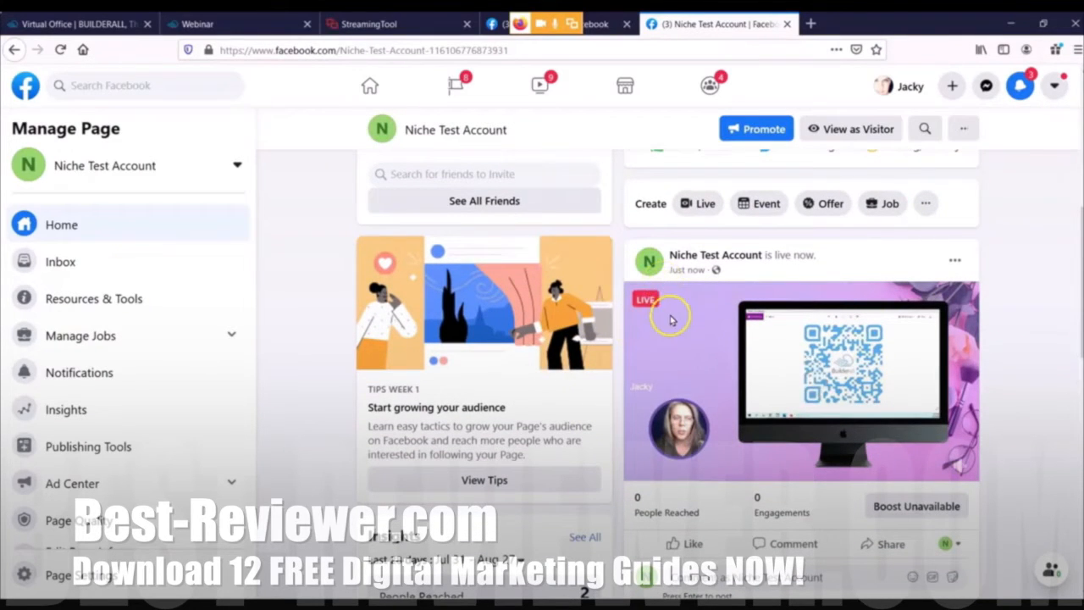
Return to the webinar room and stop its broadcast.
click(395, 24)
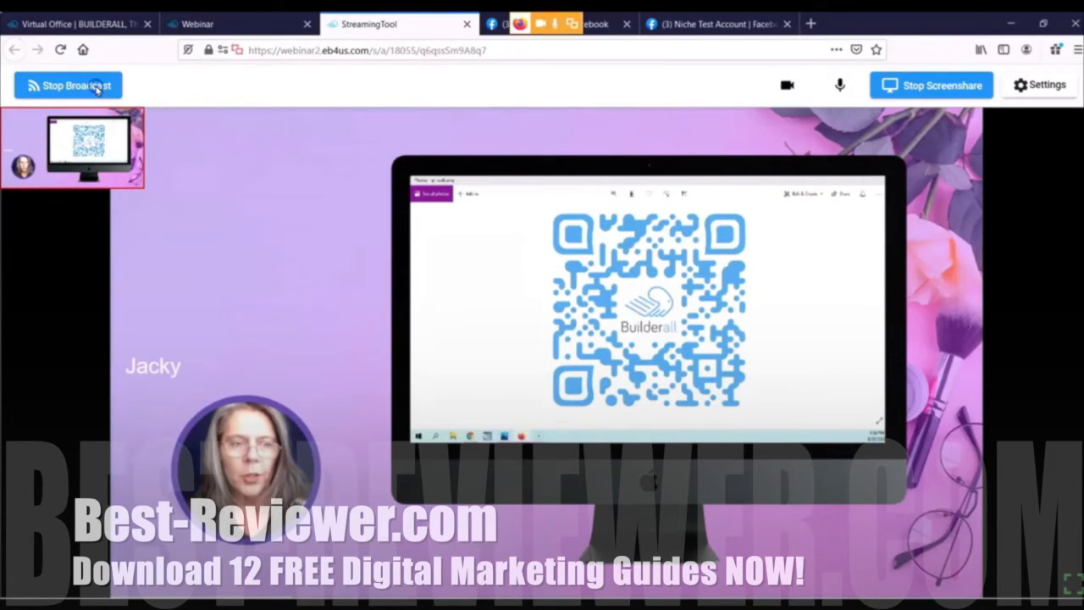
click(95, 87)
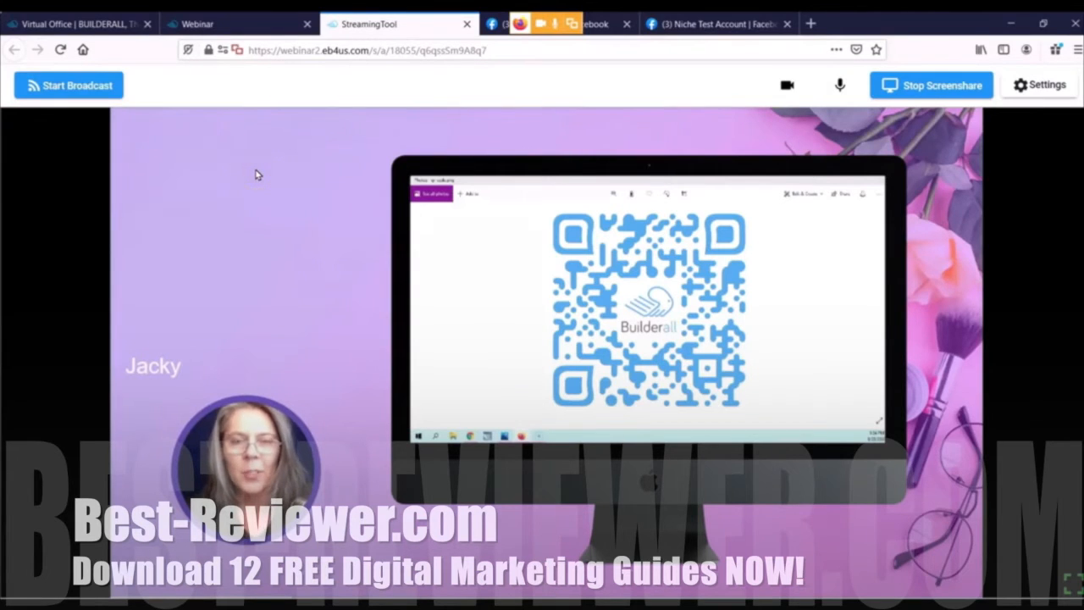
click(256, 190)
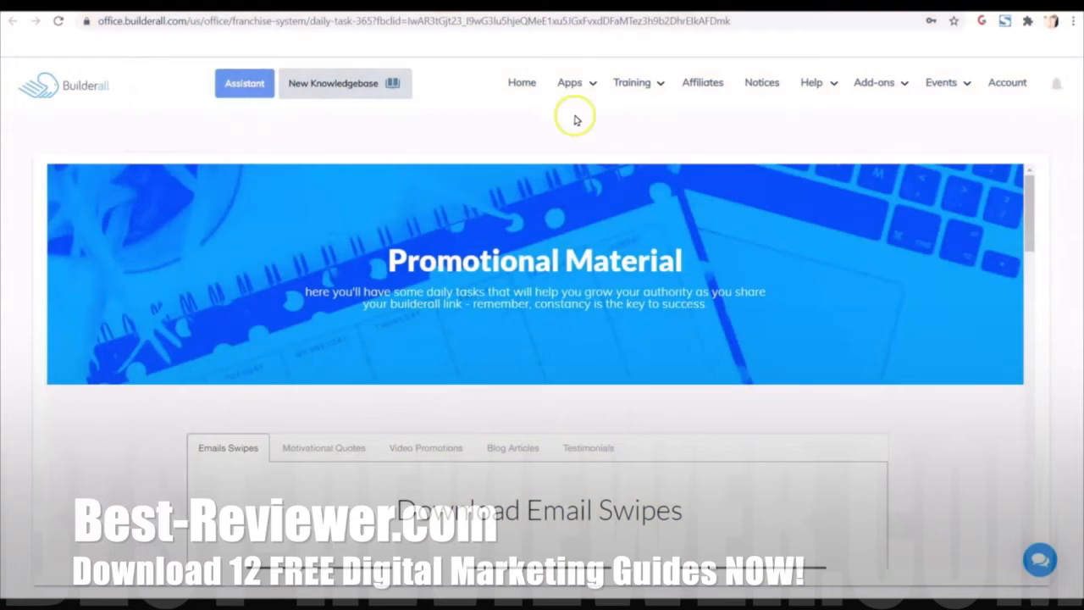
Open the Builderall Webinar Builder from the Builderall office's list of builders.
click(574, 85)
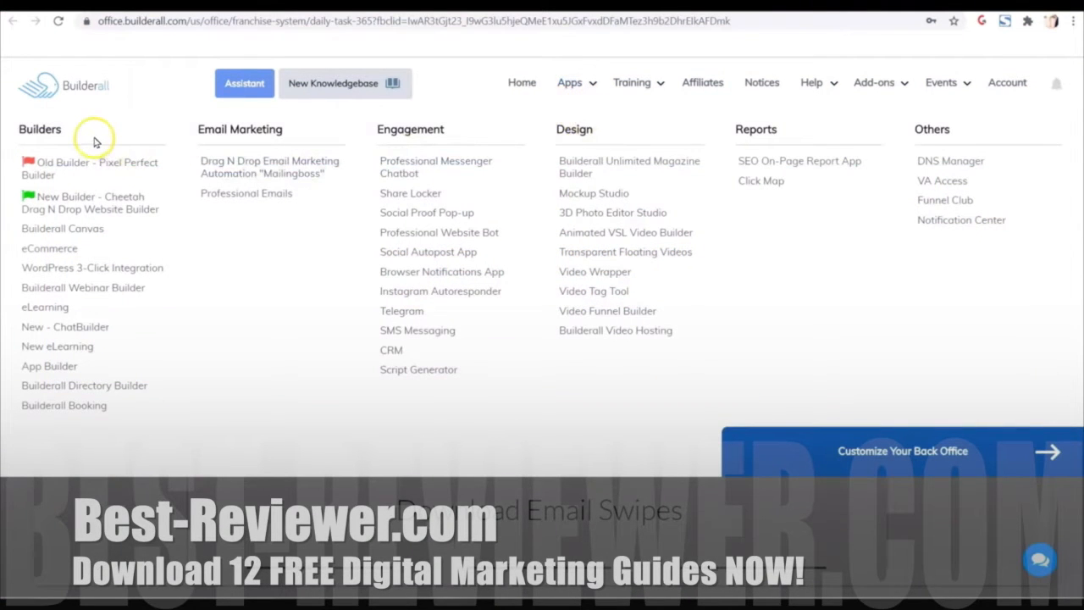
click(73, 288)
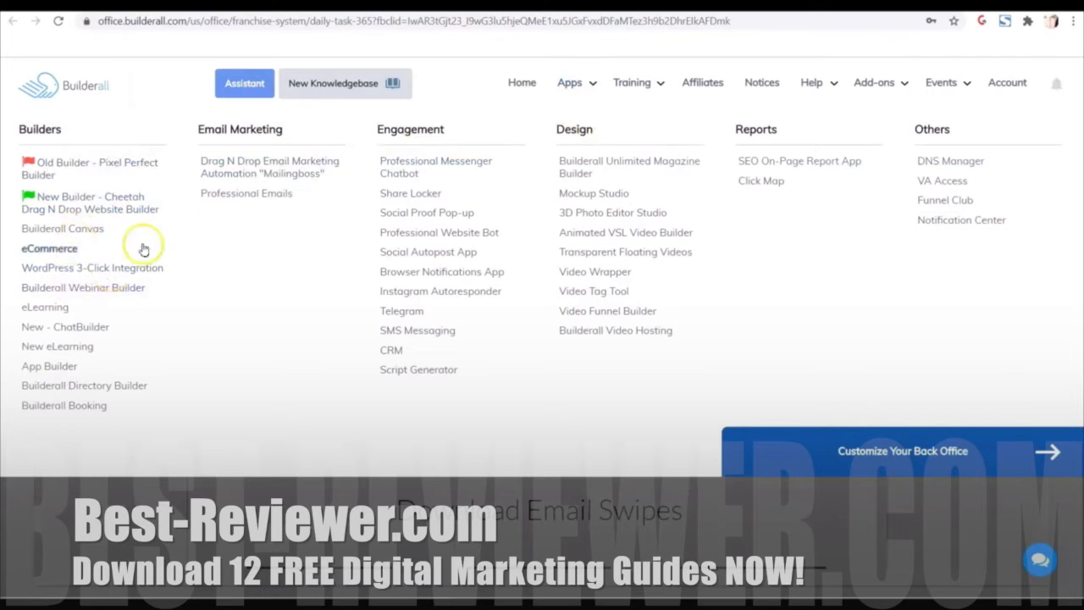